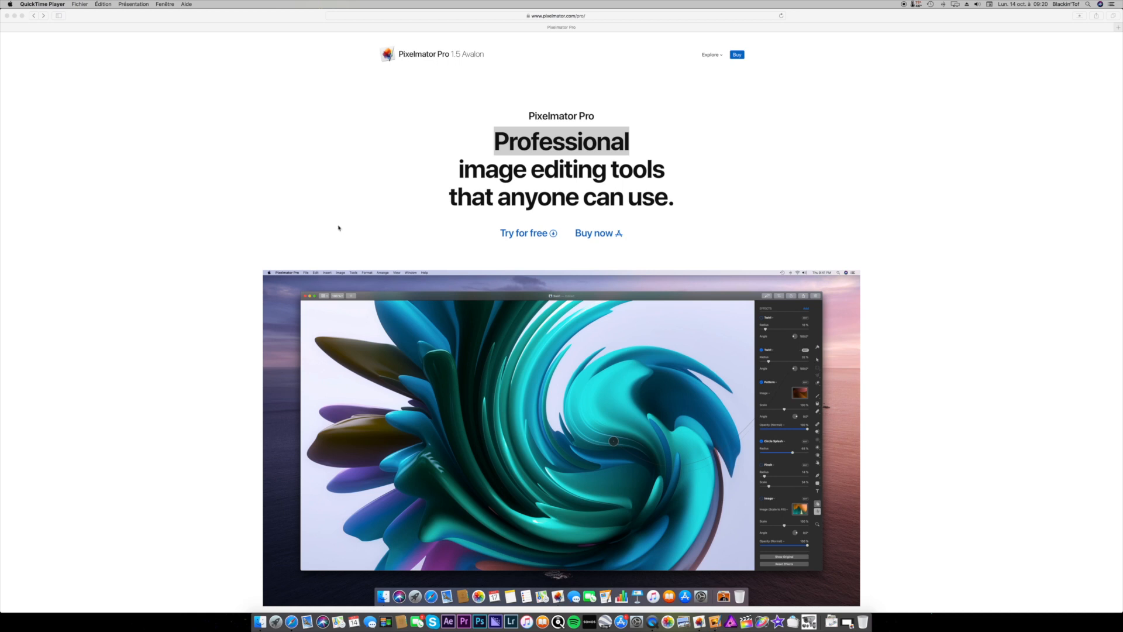
- Look over the introduction on the Pixelmator Pro product page
scroll(345, 240, "down", 3)
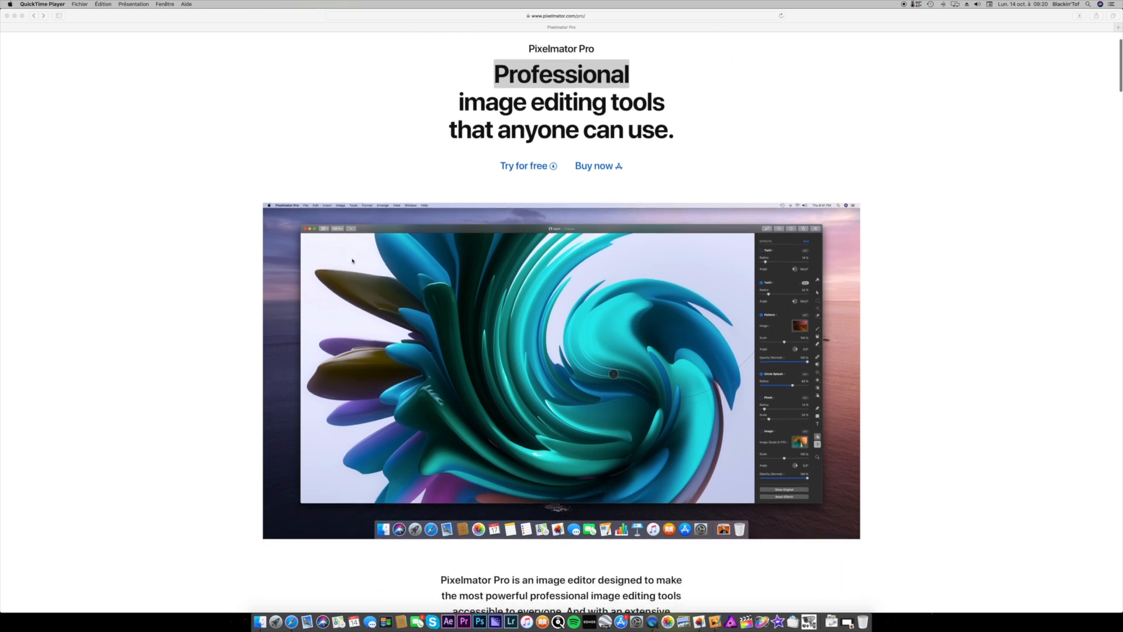
scroll(354, 252, "down", 3)
scroll(451, 262, "down", 1)
scroll(451, 261, "up", 1)
scroll(388, 220, "up", 5)
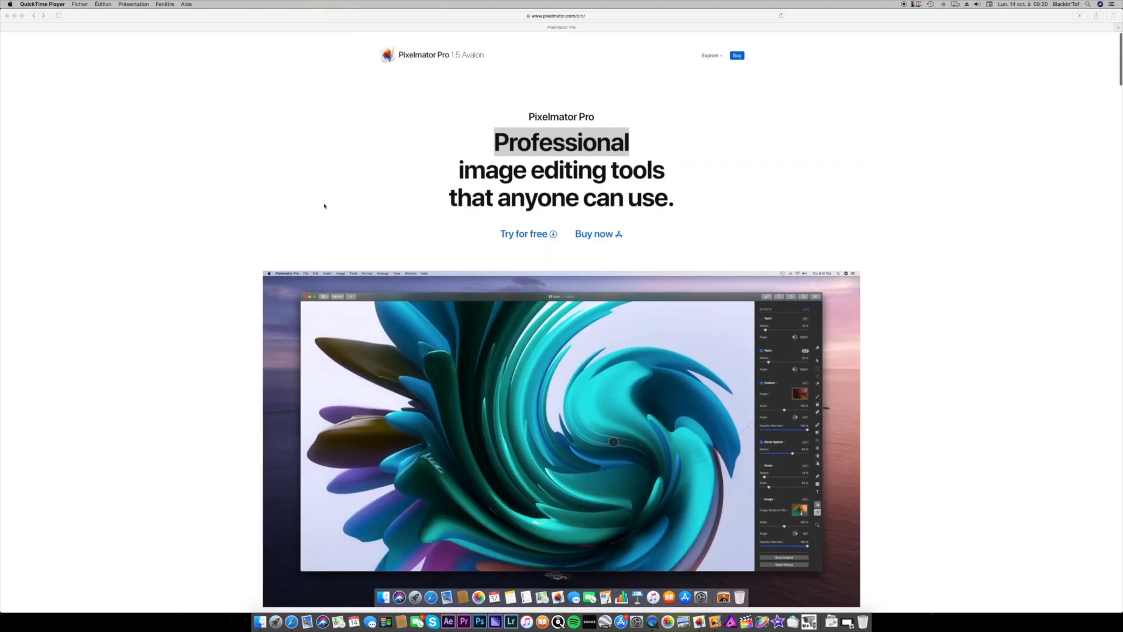
- Switch to the classic Pixelmator and move its tool palette close beside the document window, nudging the layers palette slightly
left_click(700, 619)
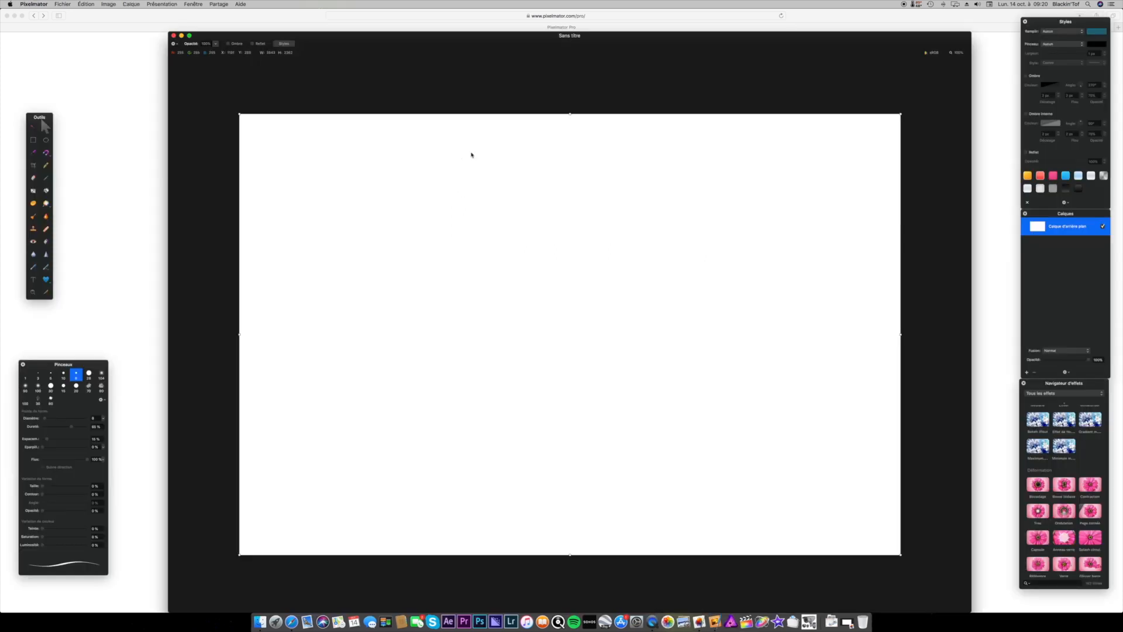
left_click_drag(1043, 22, 1043, 22)
left_click_drag(40, 119, 137, 85)
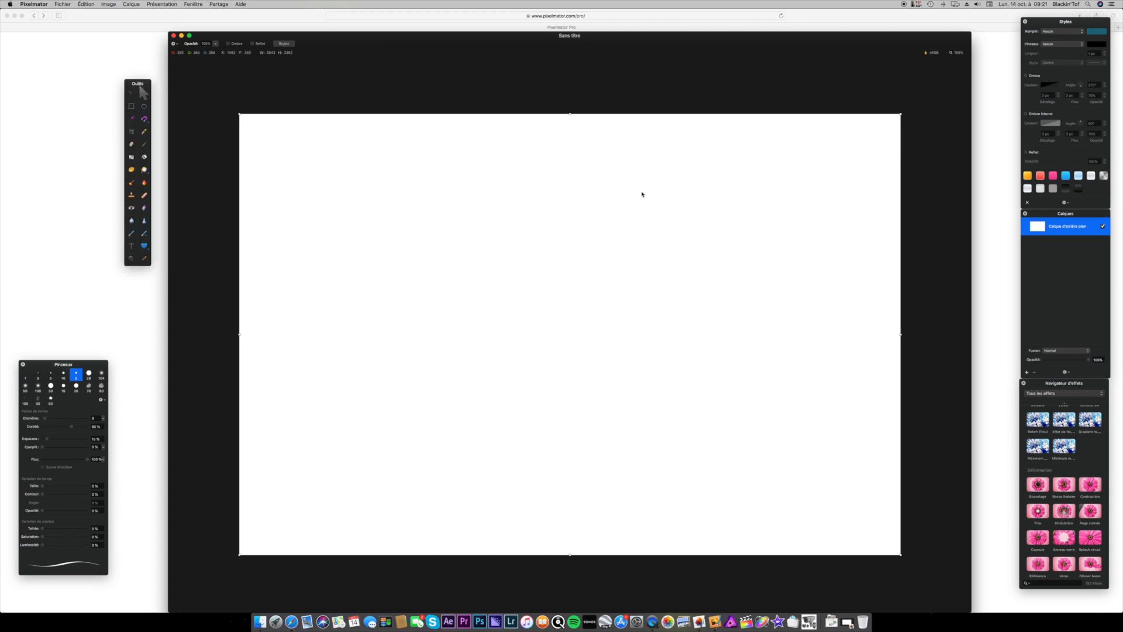
mouse_move(1066, 214)
left_mouse_down()
mouse_move(844, 202)
mouse_move(1067, 213)
left_mouse_up()
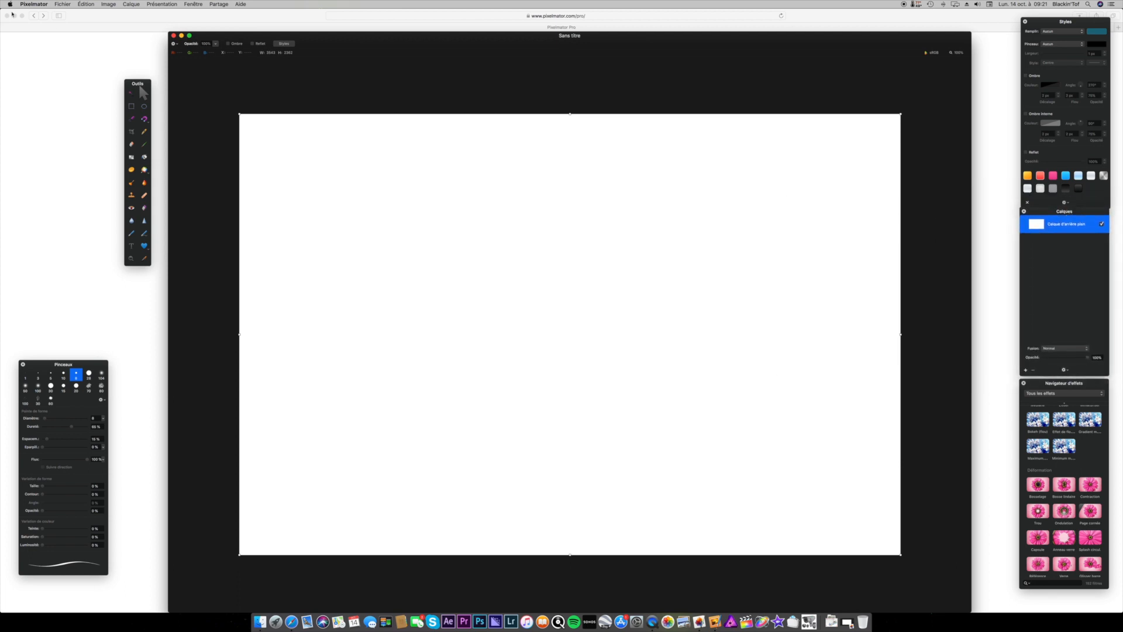
- Leave the classic Pixelmator and switch to Pixelmator Pro
left_click(42, 6)
left_click(35, 74)
left_click(719, 620)
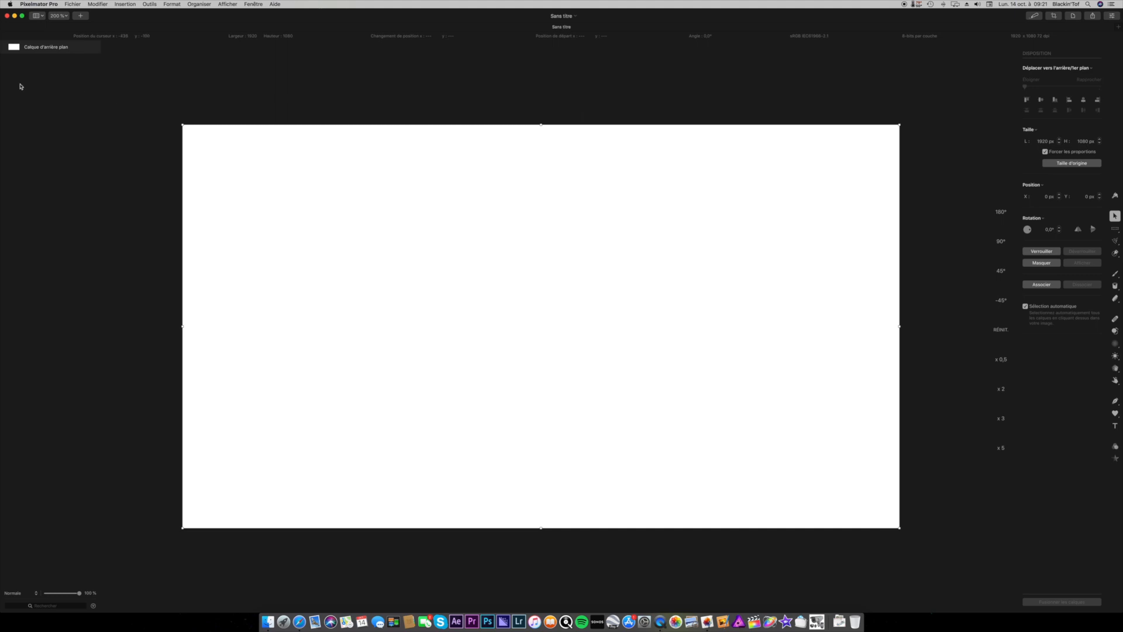
- Create a new document from the 4K UHDTV template and enlarge its window to fill the screen
left_click(76, 8)
left_click(106, 26)
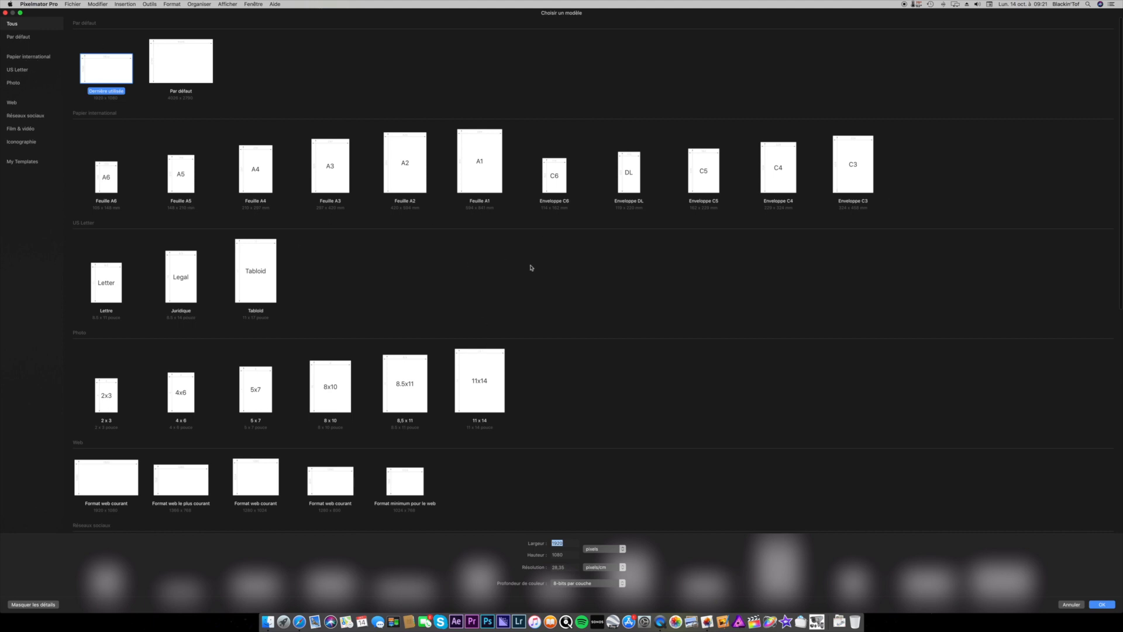
scroll(535, 267, "down", 10)
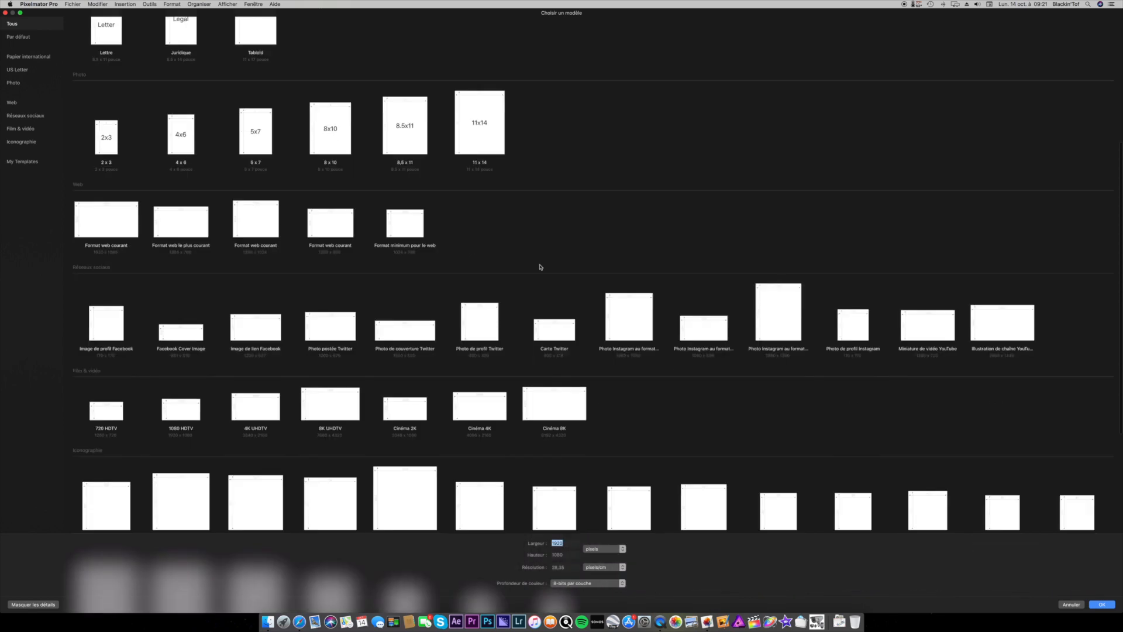
scroll(540, 266, "down", 7)
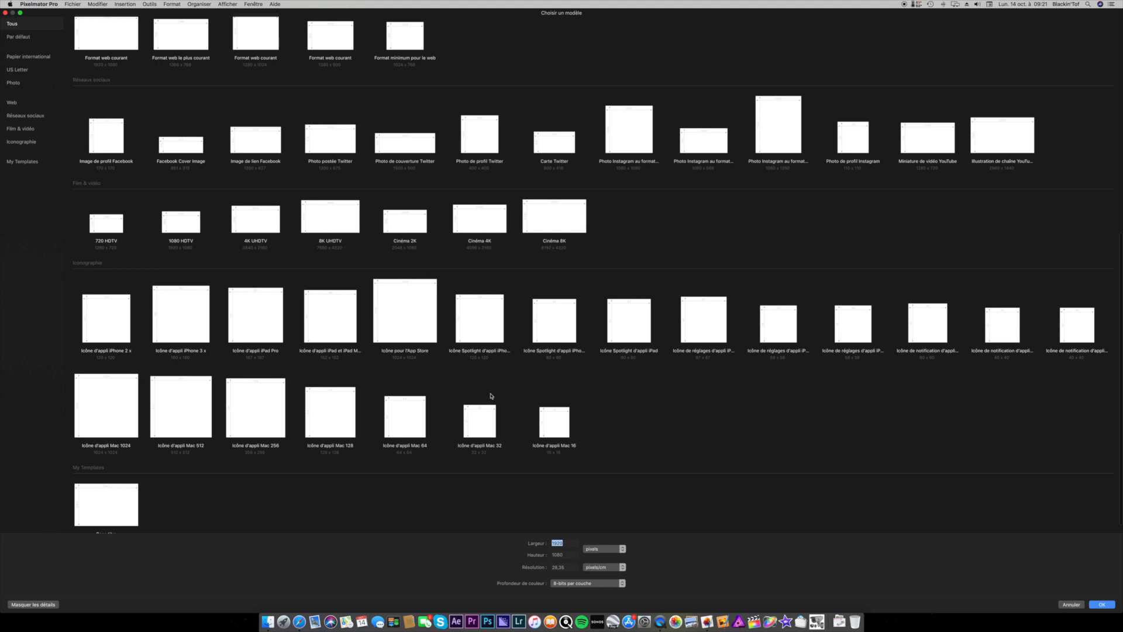
scroll(700, 446, "down", 1)
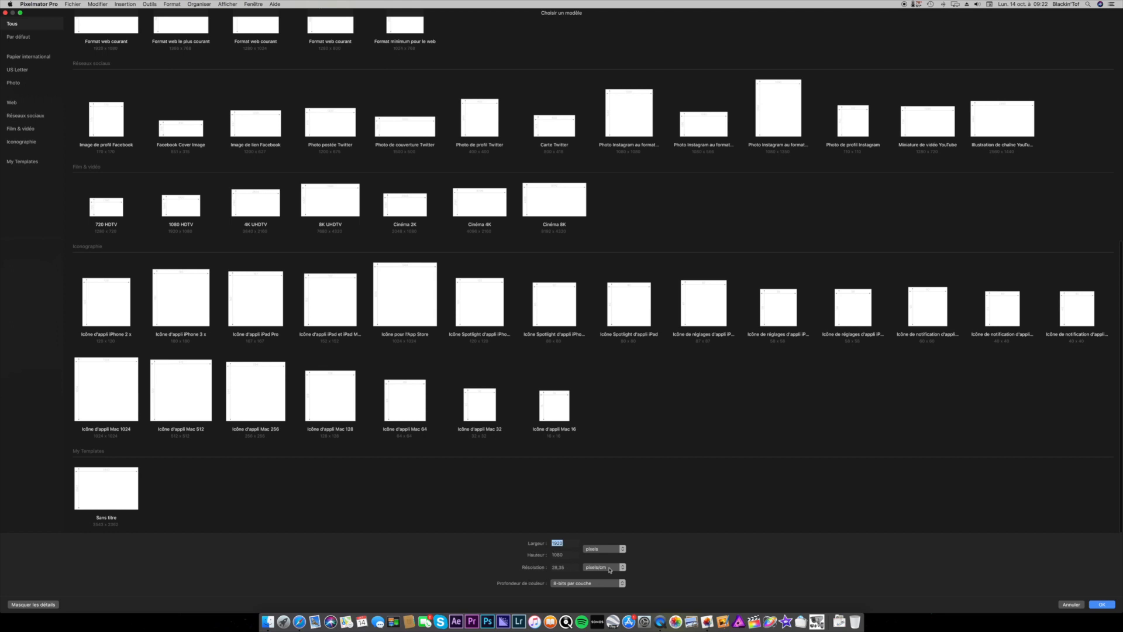
left_click(260, 202)
left_click(1104, 605)
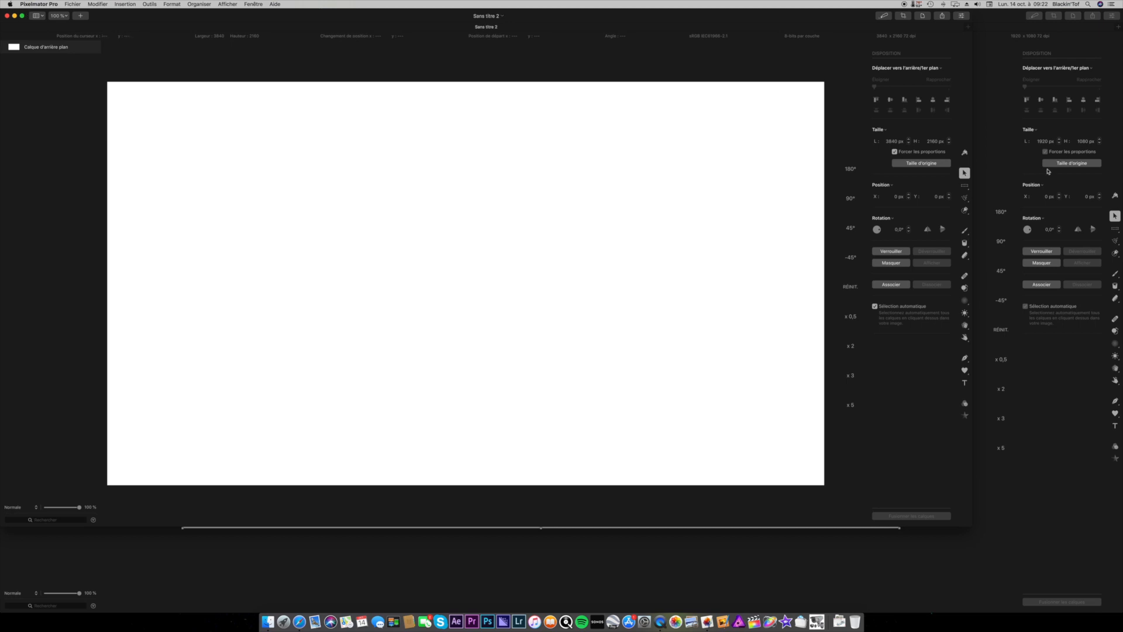
left_click_drag(971, 526, 1122, 612)
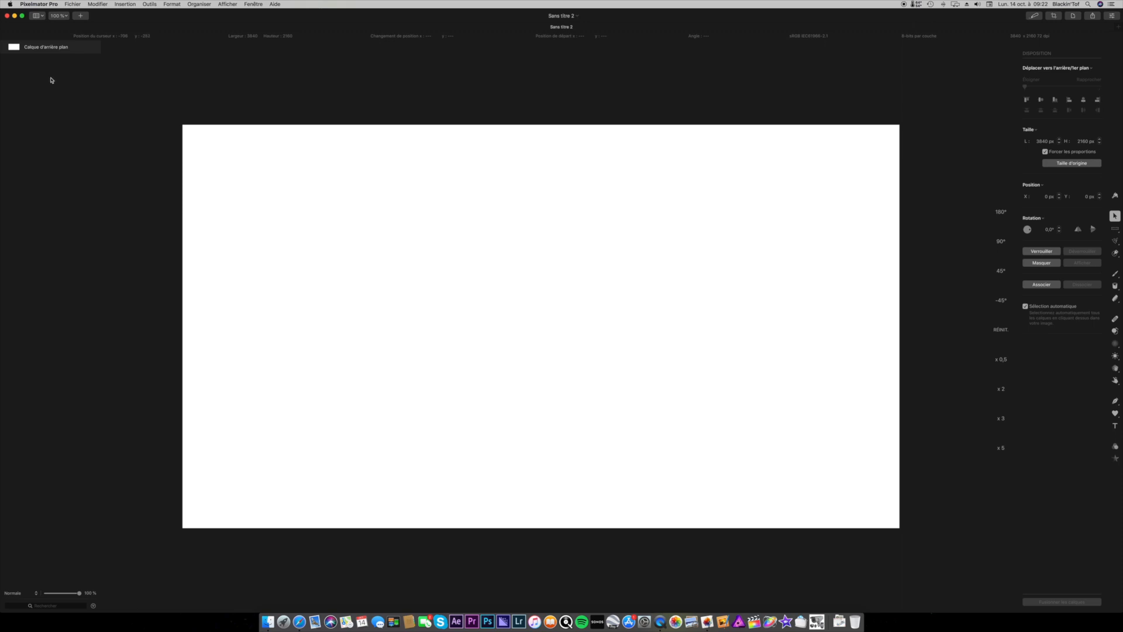
- Draw a lightning bolt shape about 1408 × 499 px in the upper middle of the canvas
left_click(39, 17)
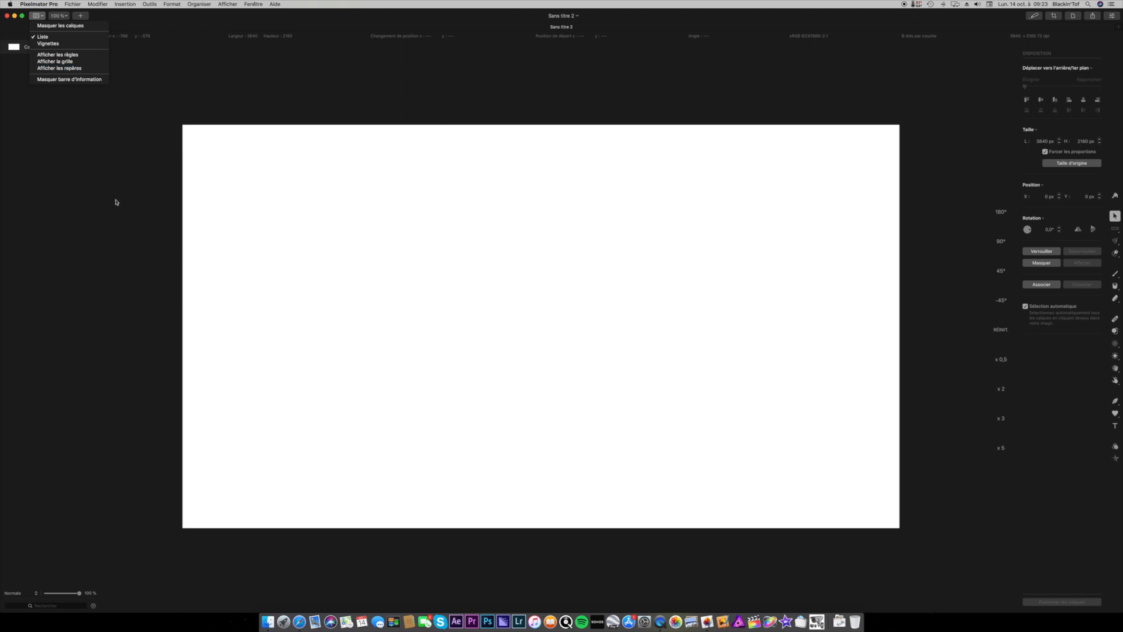
left_click(1117, 412)
left_click(1115, 413)
mouse_move(412, 242)
left_mouse_down()
mouse_move(616, 354)
mouse_move(674, 334)
left_mouse_up()
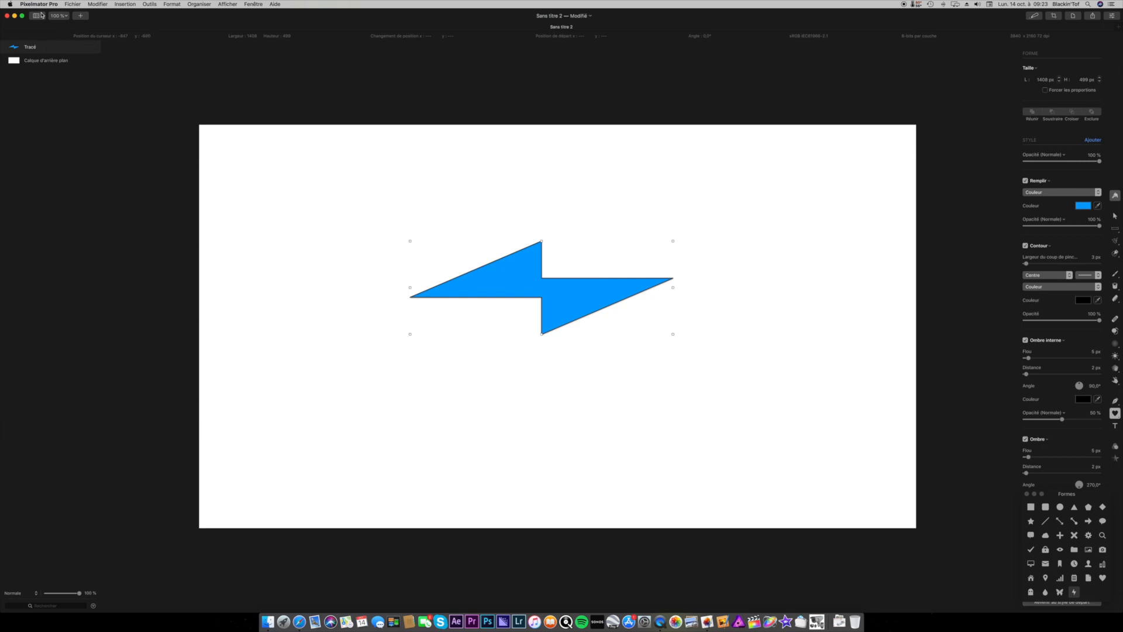
- Show the layers as thumbnails and return them to the list display
left_click(41, 16)
left_click(48, 43)
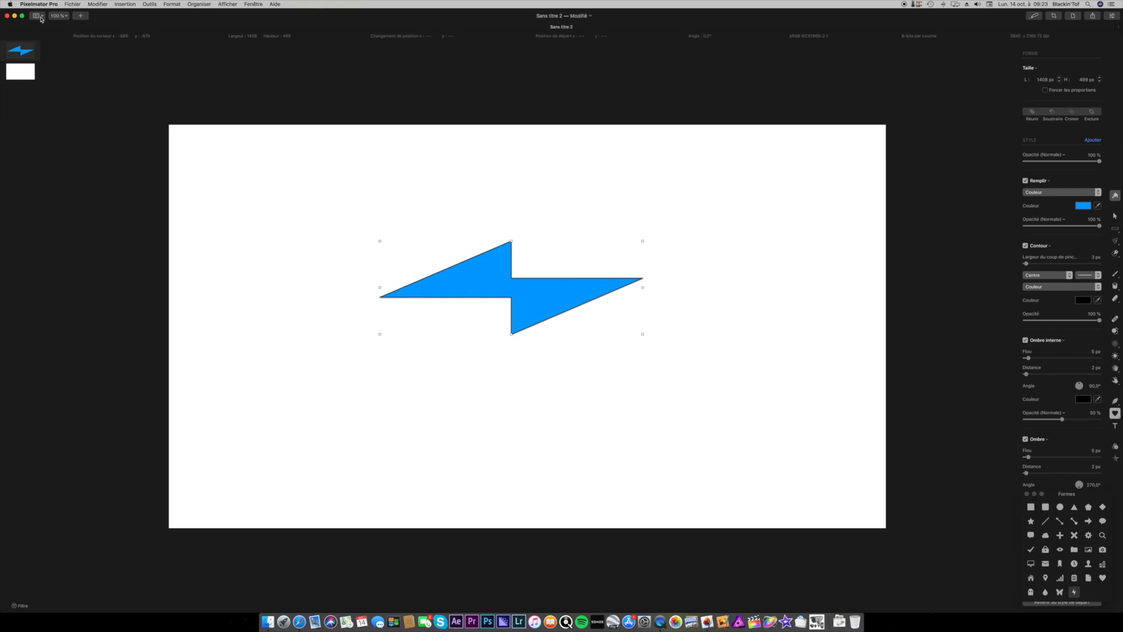
left_click(38, 16)
left_click(41, 37)
- Open the shape layer's name for editing, leave it, and select the background layer and the shape layer in turn
double_click(36, 49)
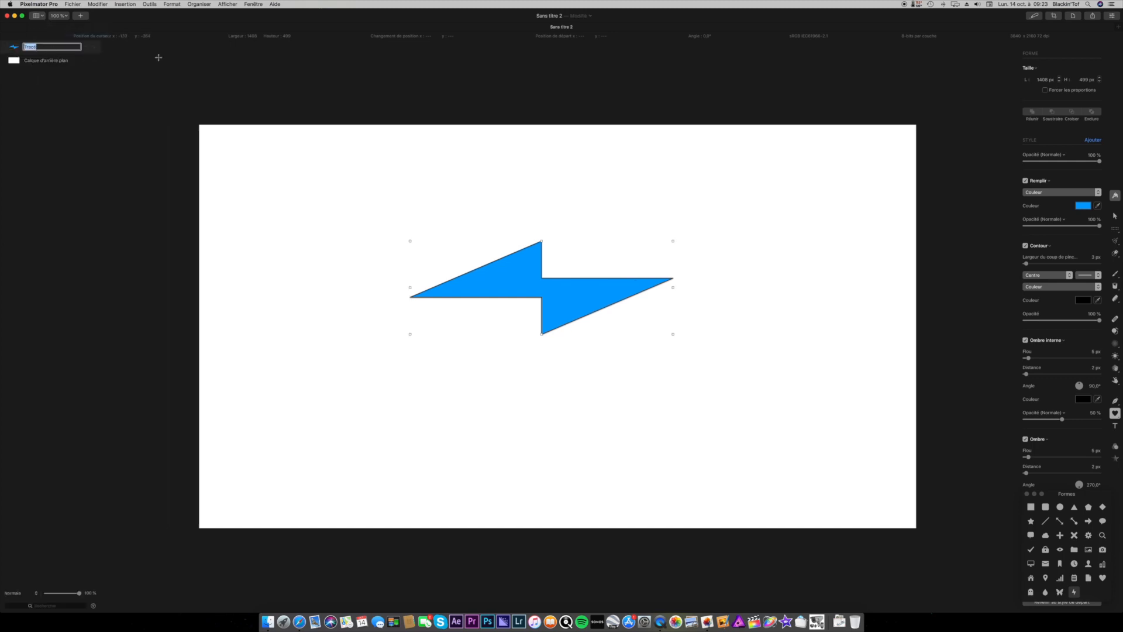
left_click(43, 64)
left_click(53, 49)
- Zoom the canvas to 800 % and fit the image back to the window
left_click(38, 16)
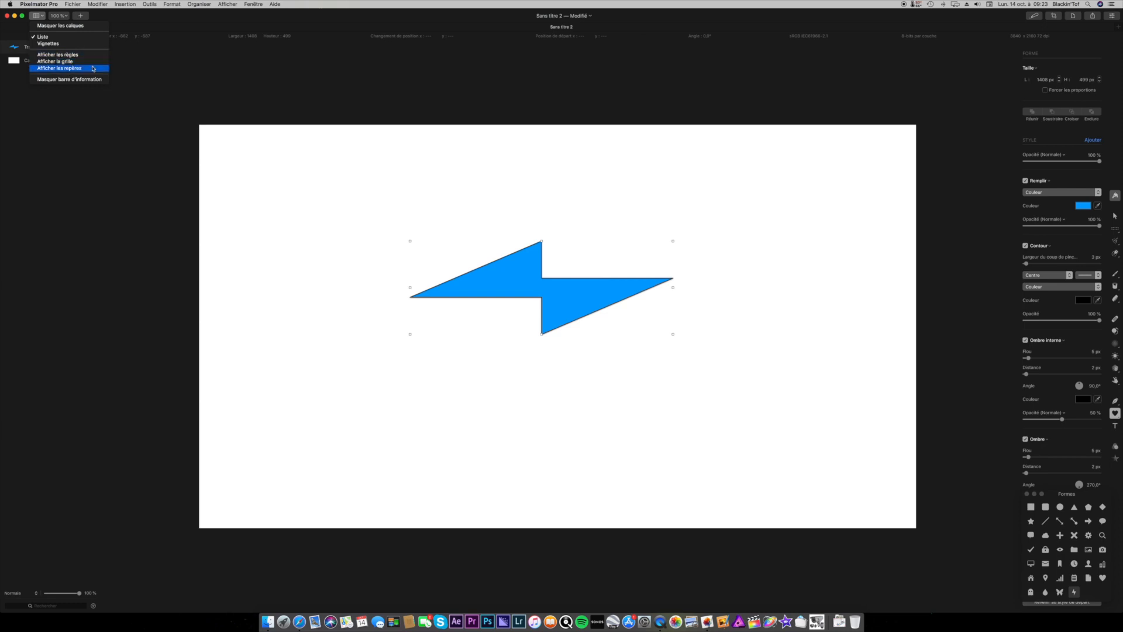
left_click(63, 16)
left_click(64, 16)
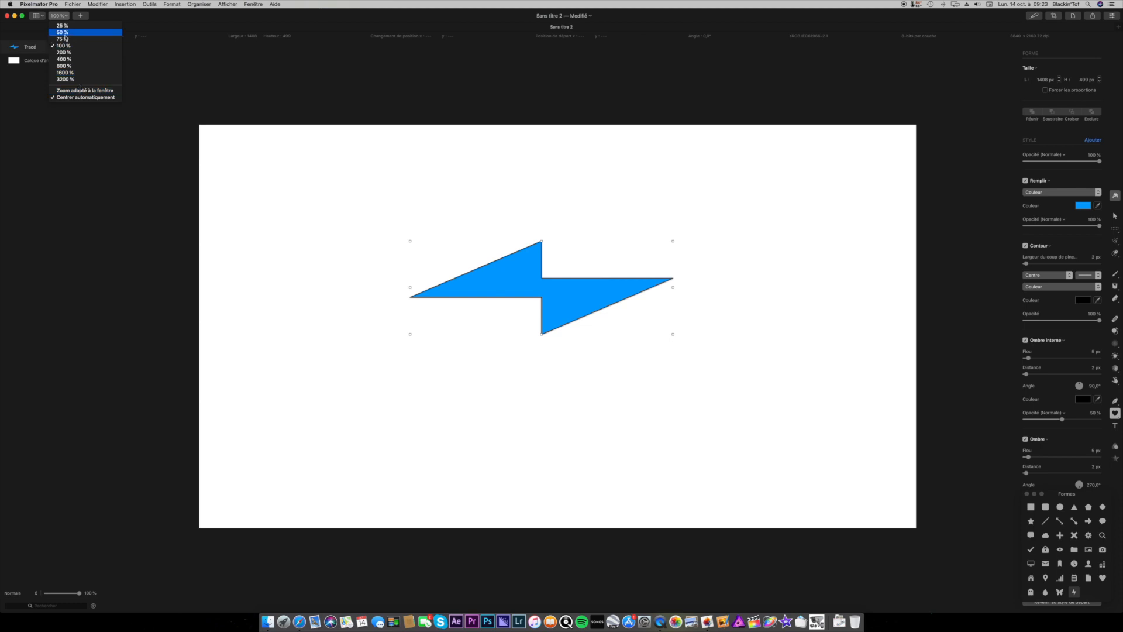
left_click(64, 65)
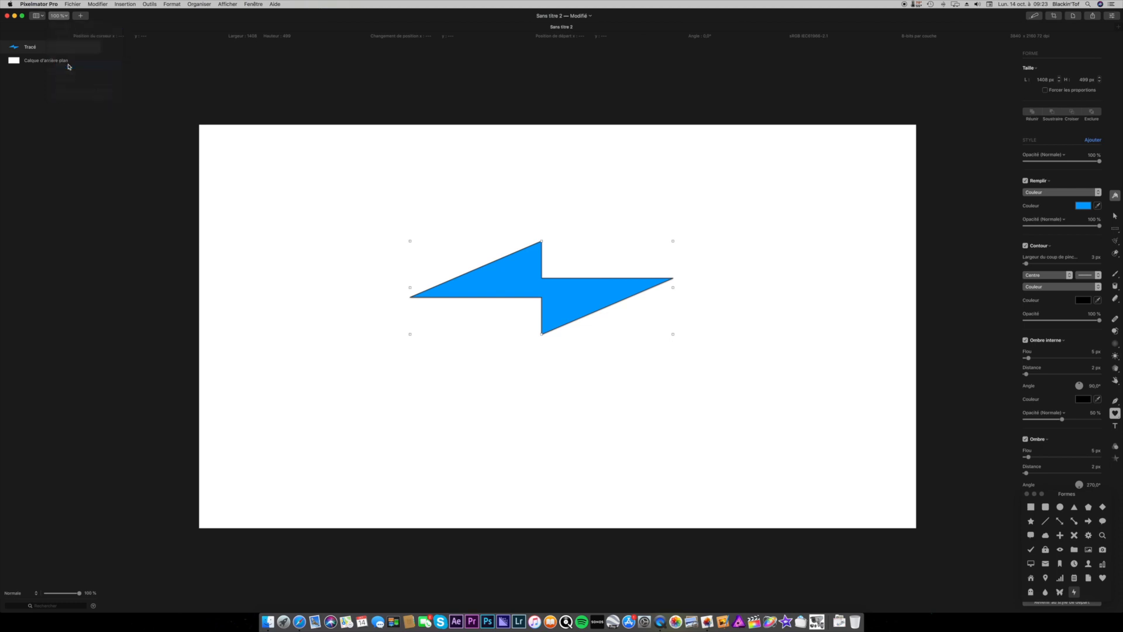
left_click(57, 17)
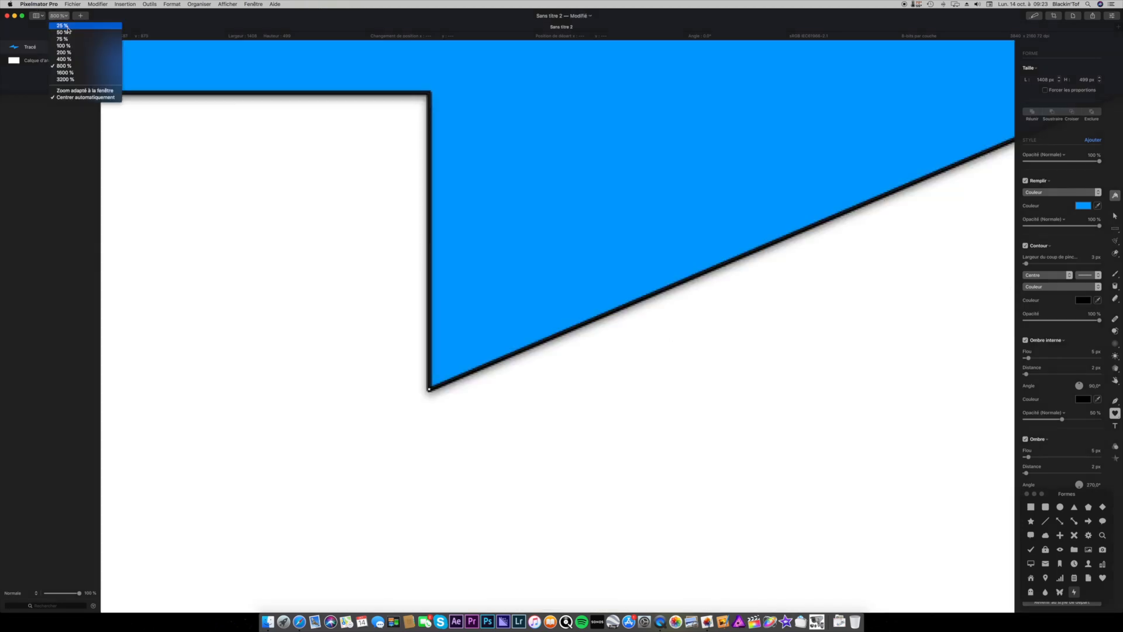
left_click(74, 92)
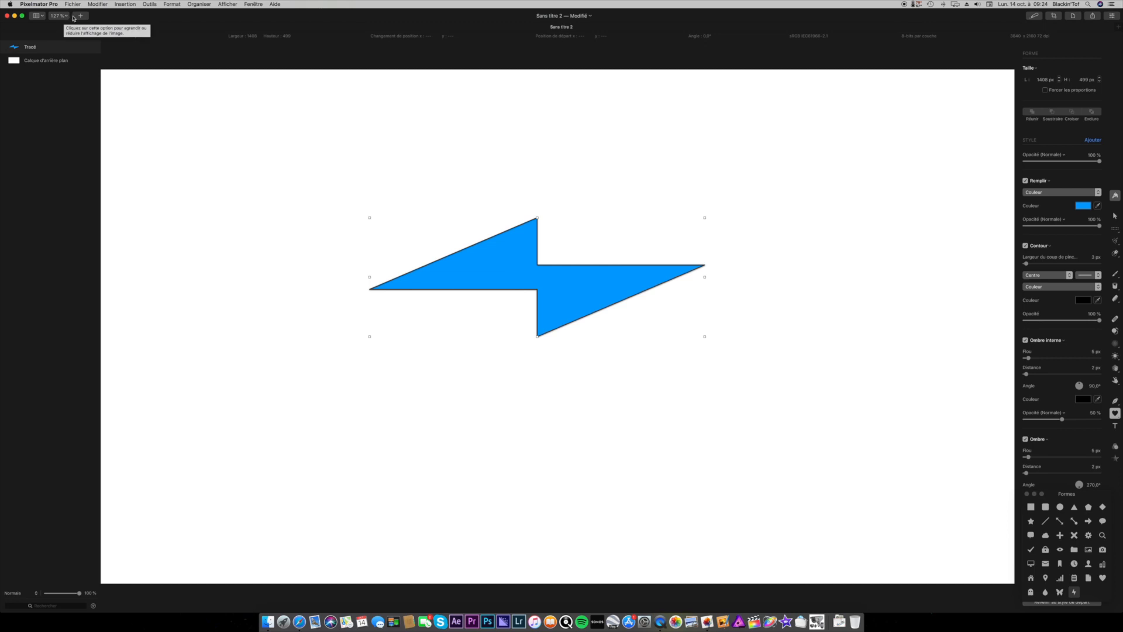
- Examine the options for adding shapes and effects, and the document's name and save location settings
left_click(80, 17)
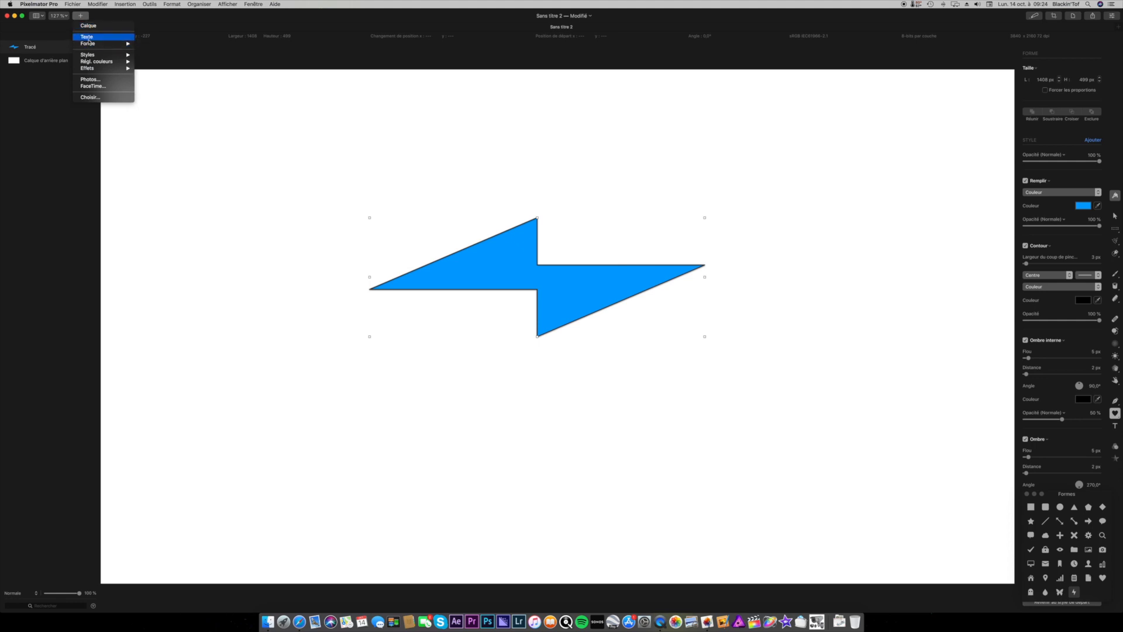
mouse_move(100, 45)
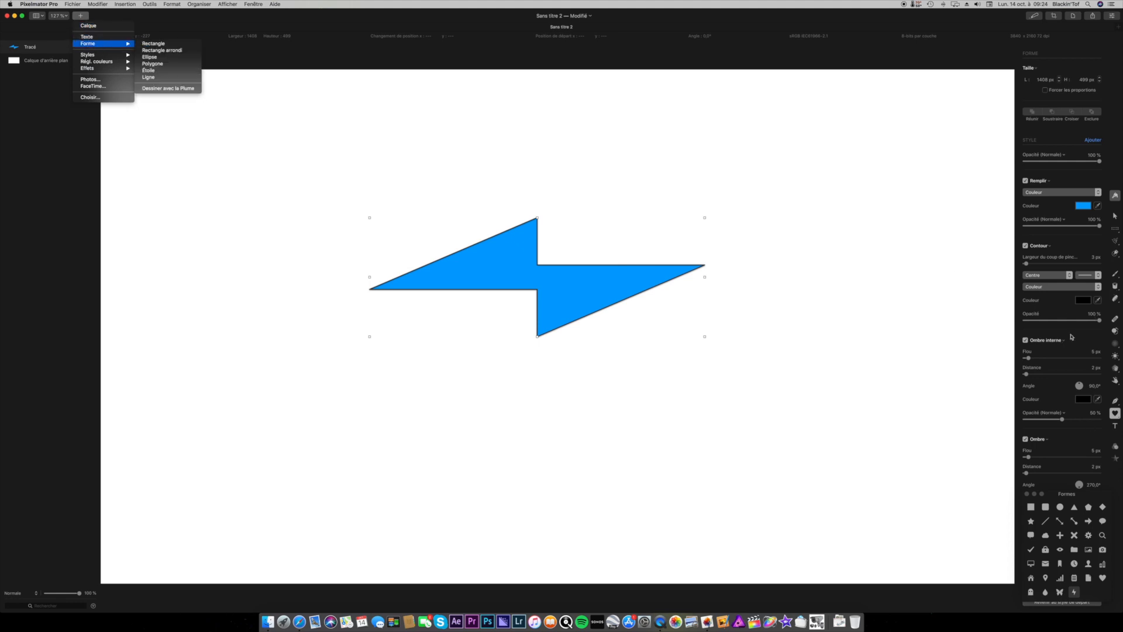
mouse_move(88, 62)
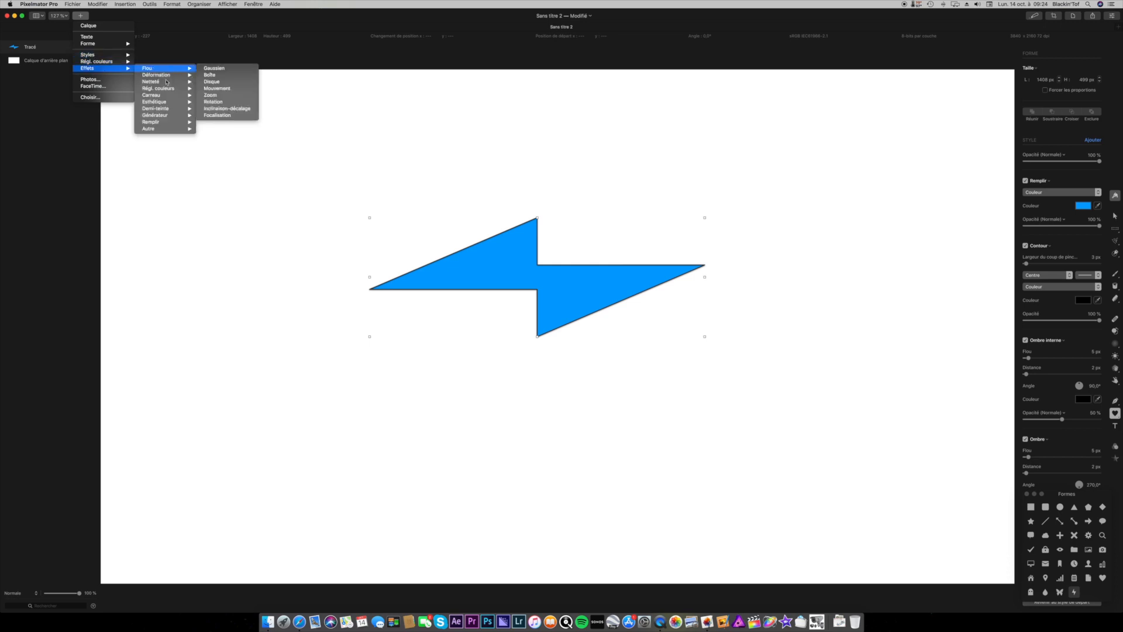
mouse_move(165, 115)
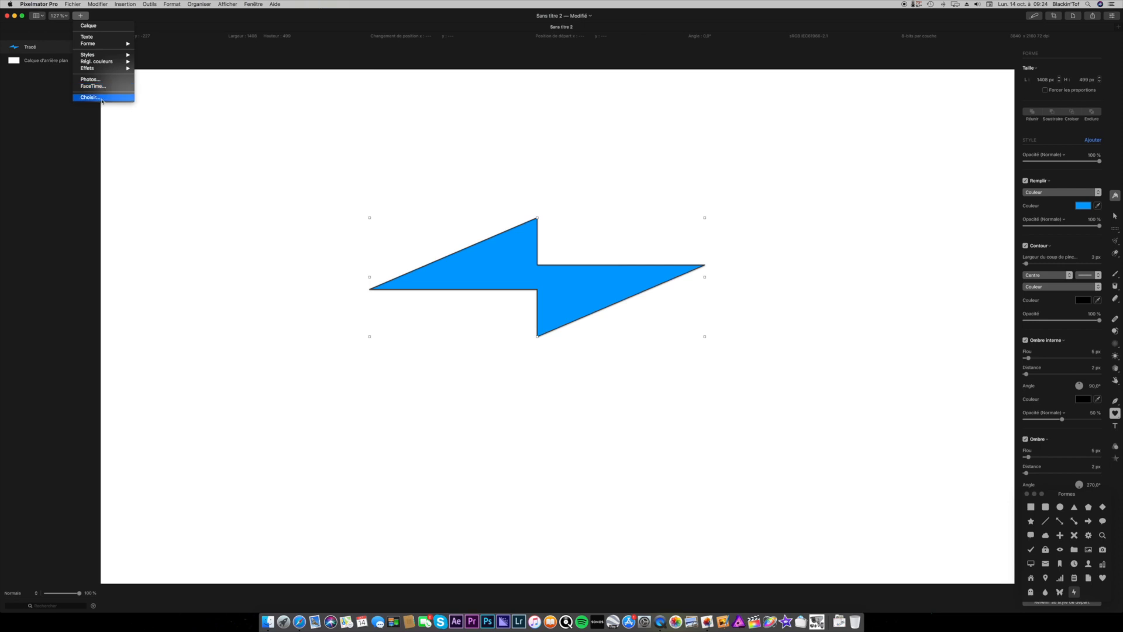
left_click(104, 16)
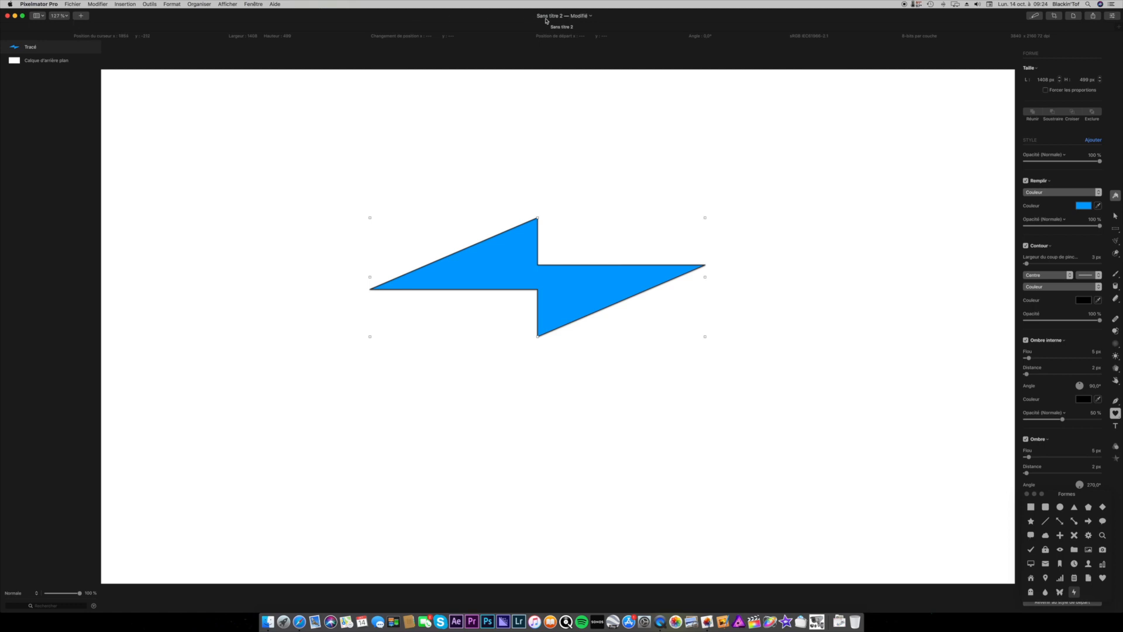
left_click(590, 16)
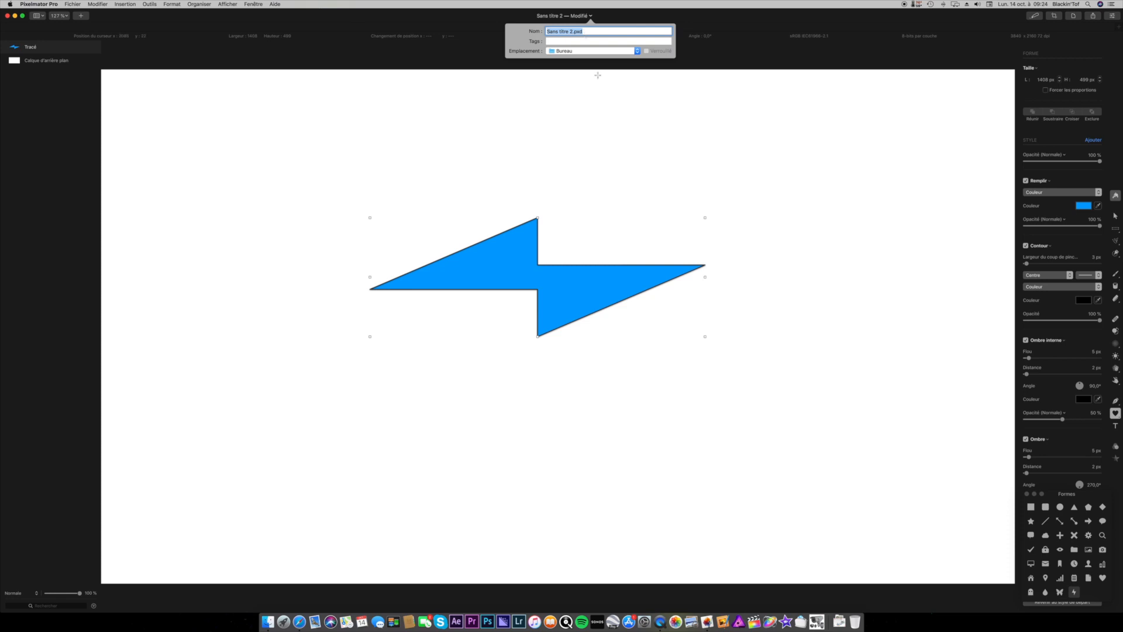
left_click(281, 352)
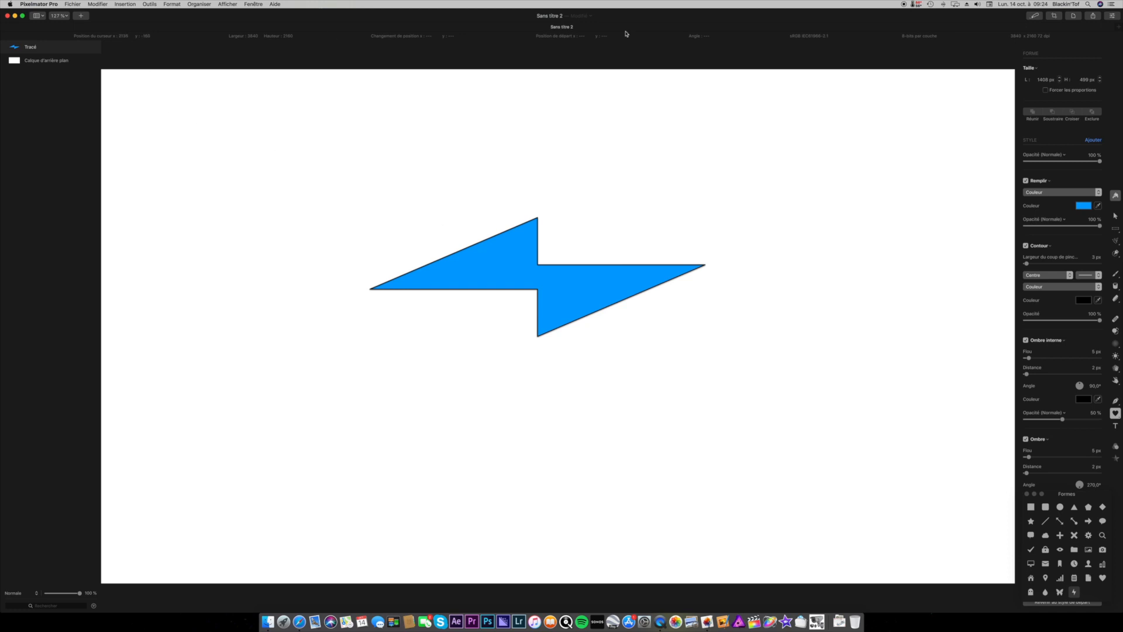
- Resize the lightning bolt to about 548 × 444 px and move it to the canvas's upper left area
left_click_drag(517, 285, 497, 348)
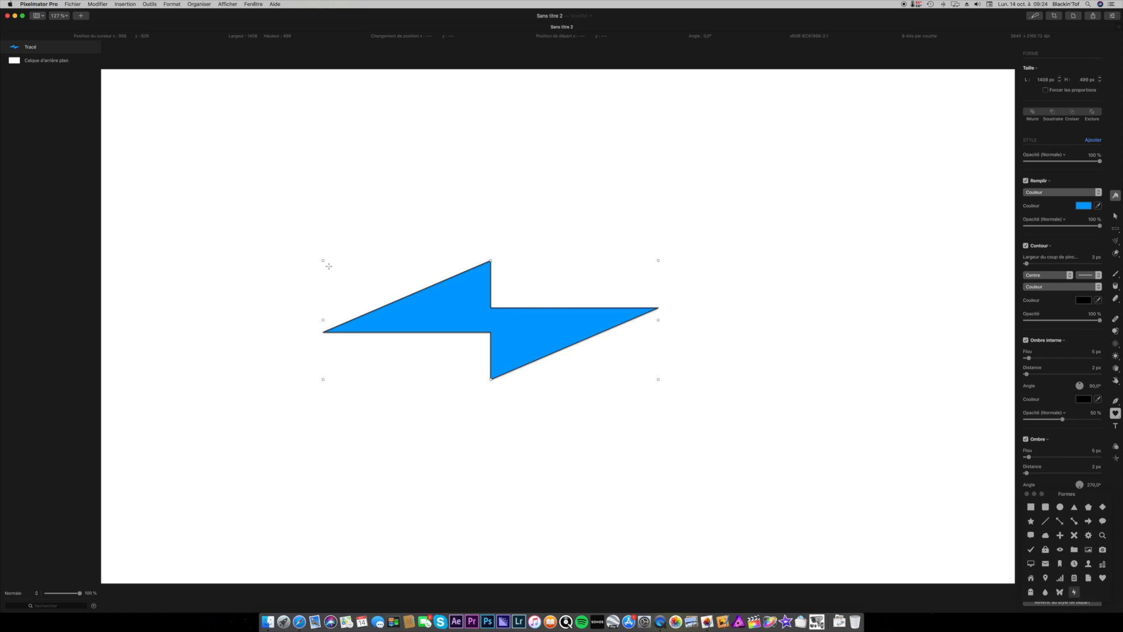
left_click_drag(323, 260, 528, 273)
left_click_drag(555, 315, 299, 196)
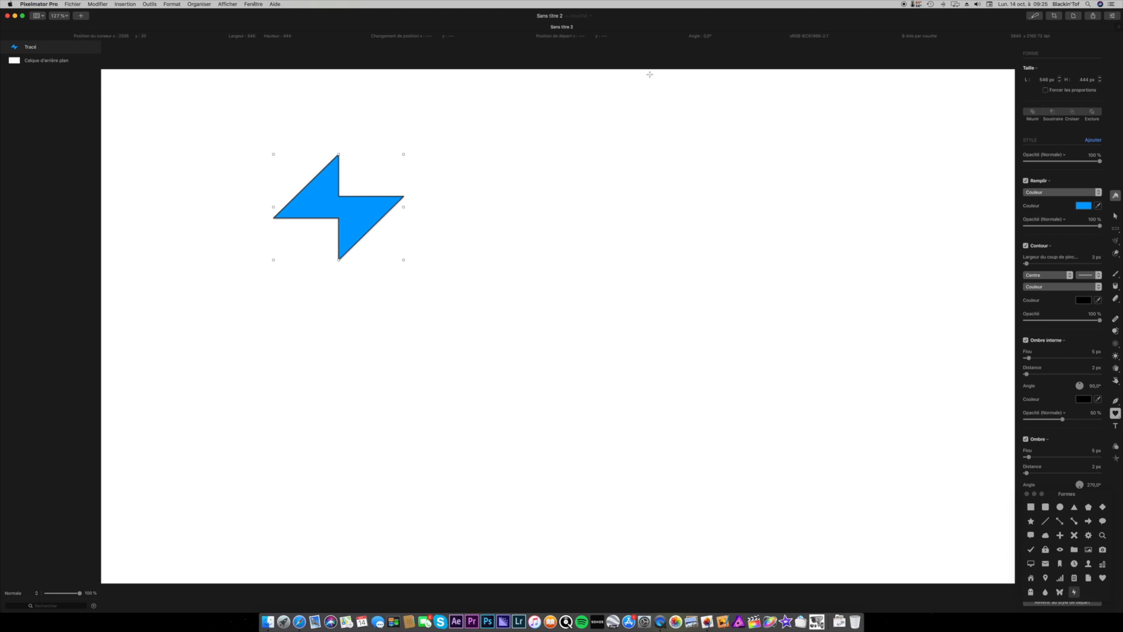
- Open the export for web settings and set the image format to JPG
left_click(1035, 17)
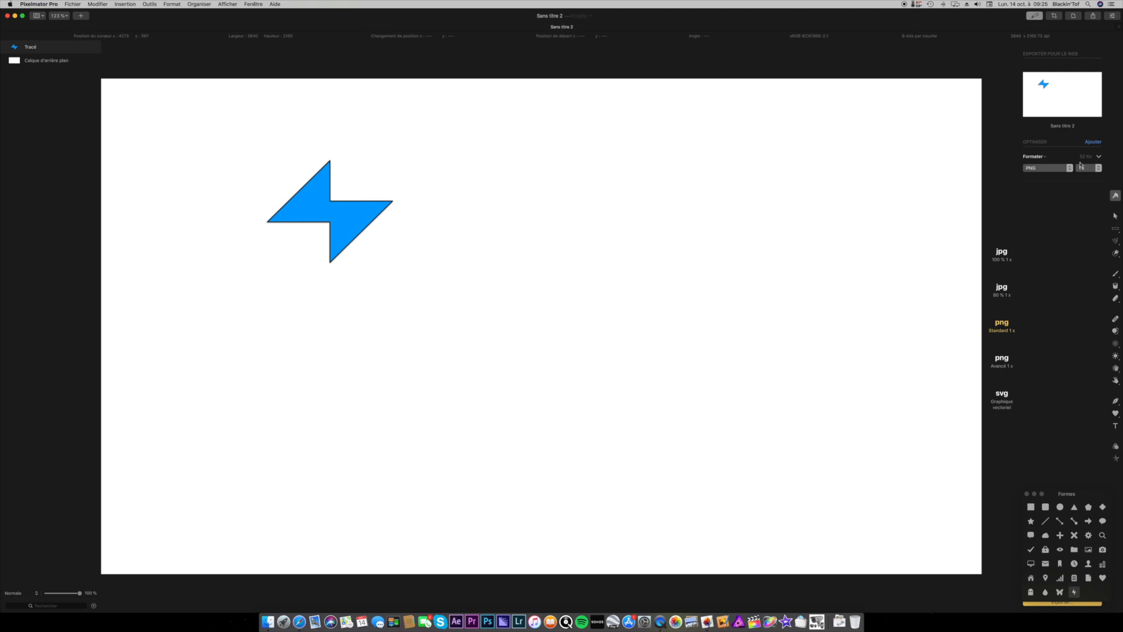
left_click(1053, 170)
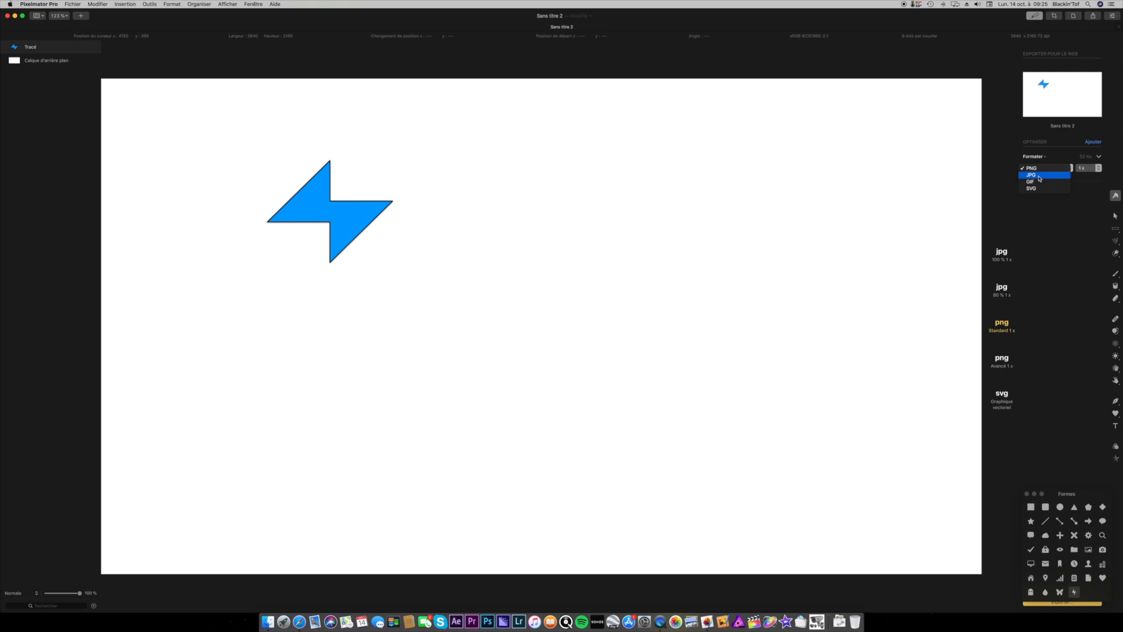
left_click(1039, 178)
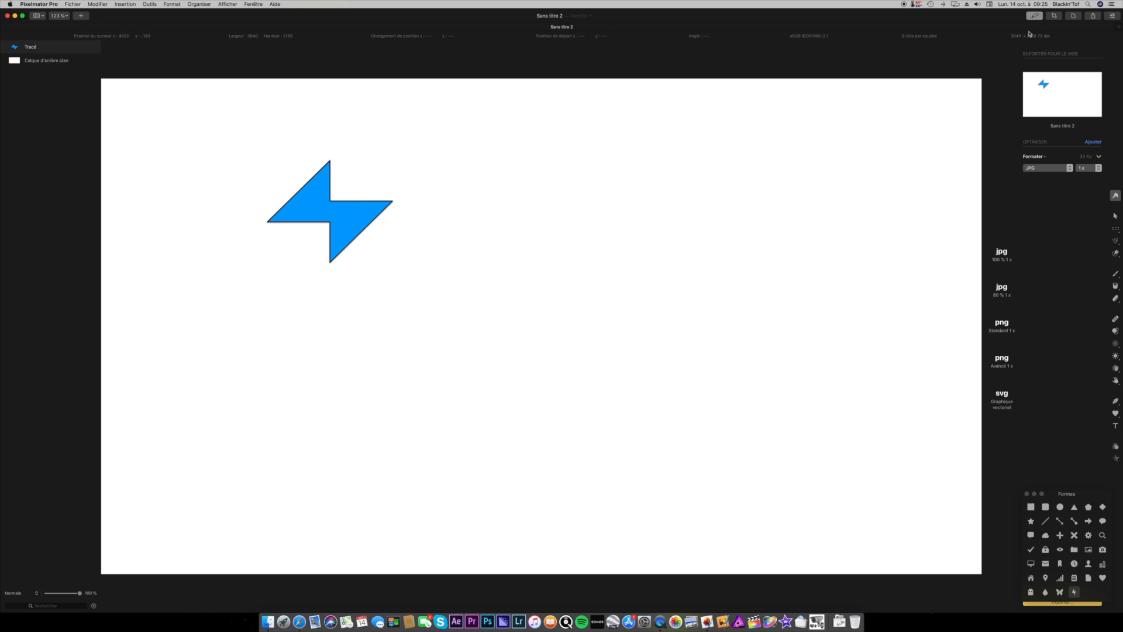
- Try cropping the canvas to the 16:9 and 9:16 ratios, remove the ratio constraint and cancel the crop
left_click(1054, 16)
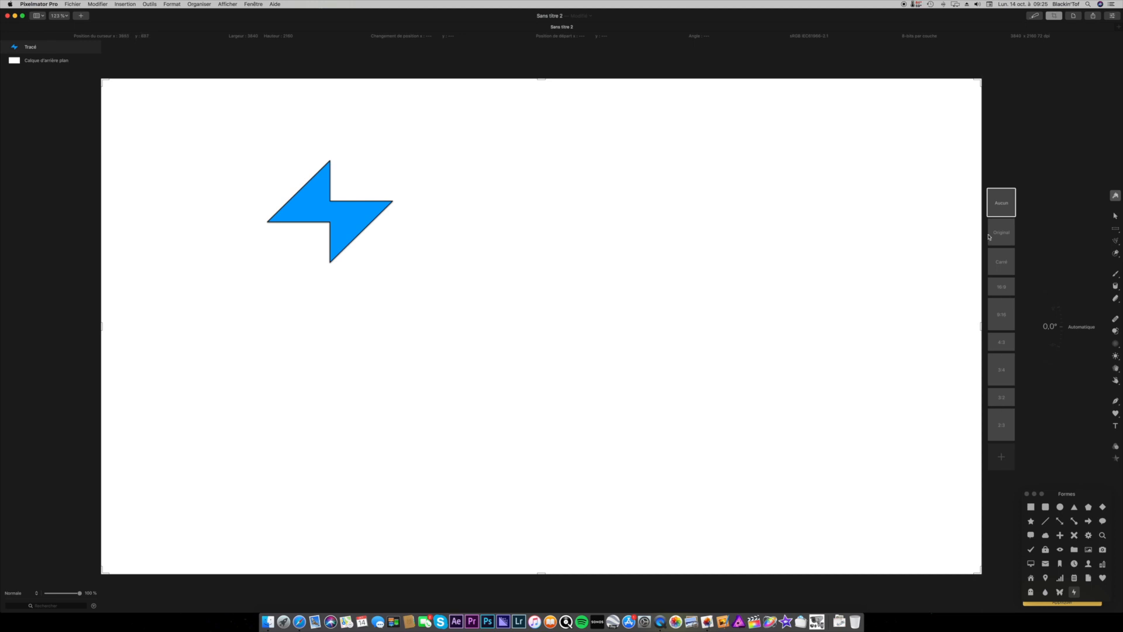
left_click(1006, 272)
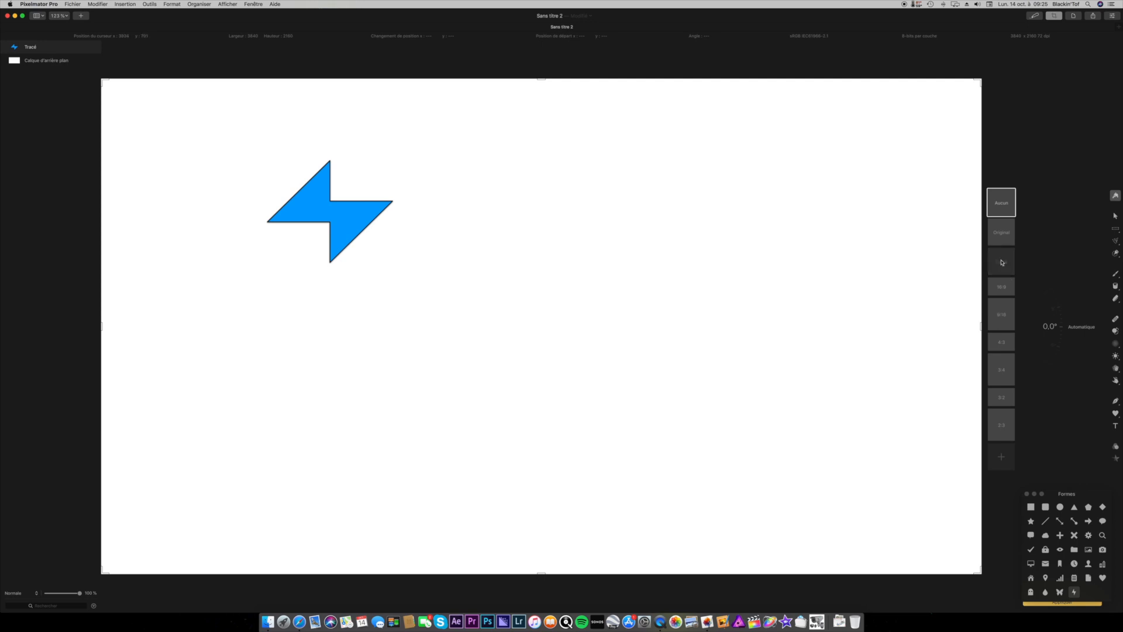
left_click(1008, 289)
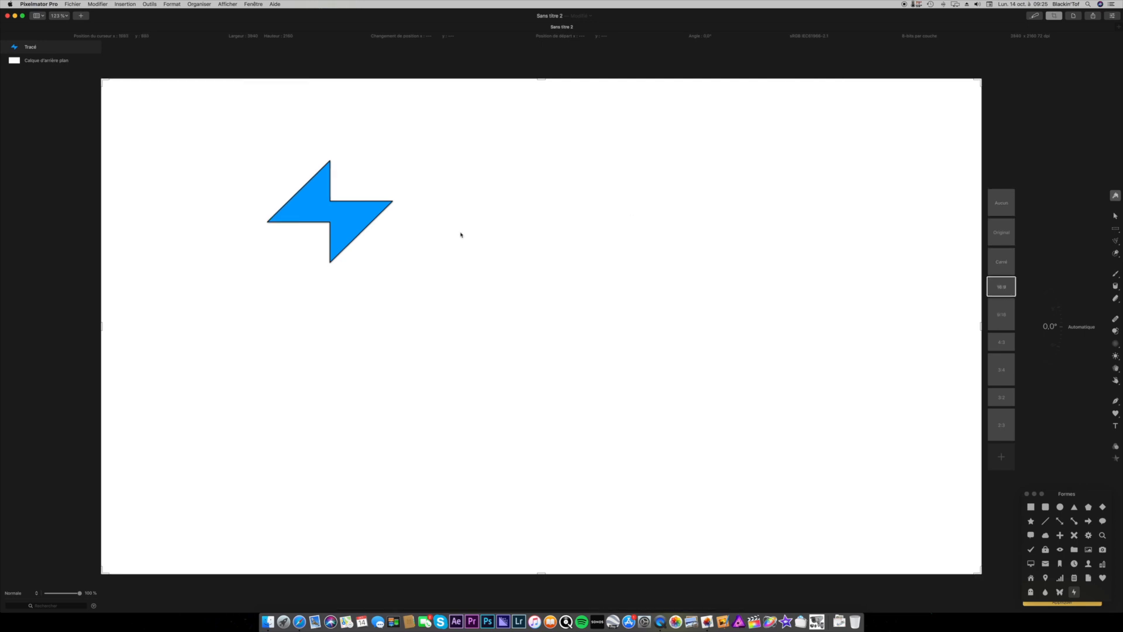
left_click(1000, 320)
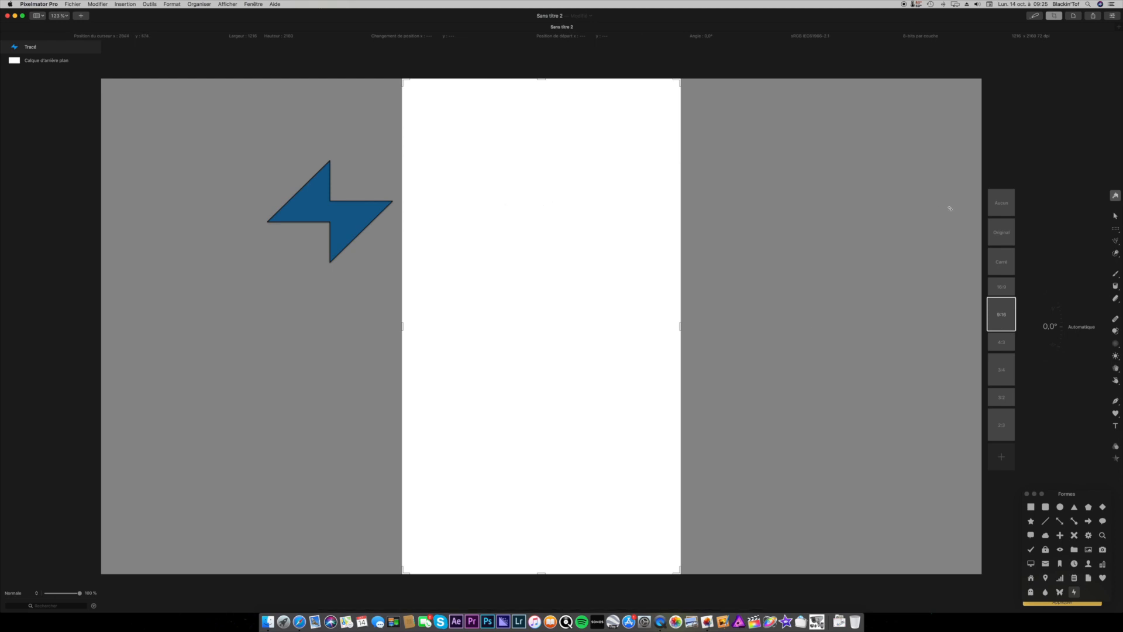
left_click(1003, 212)
left_click(1073, 16)
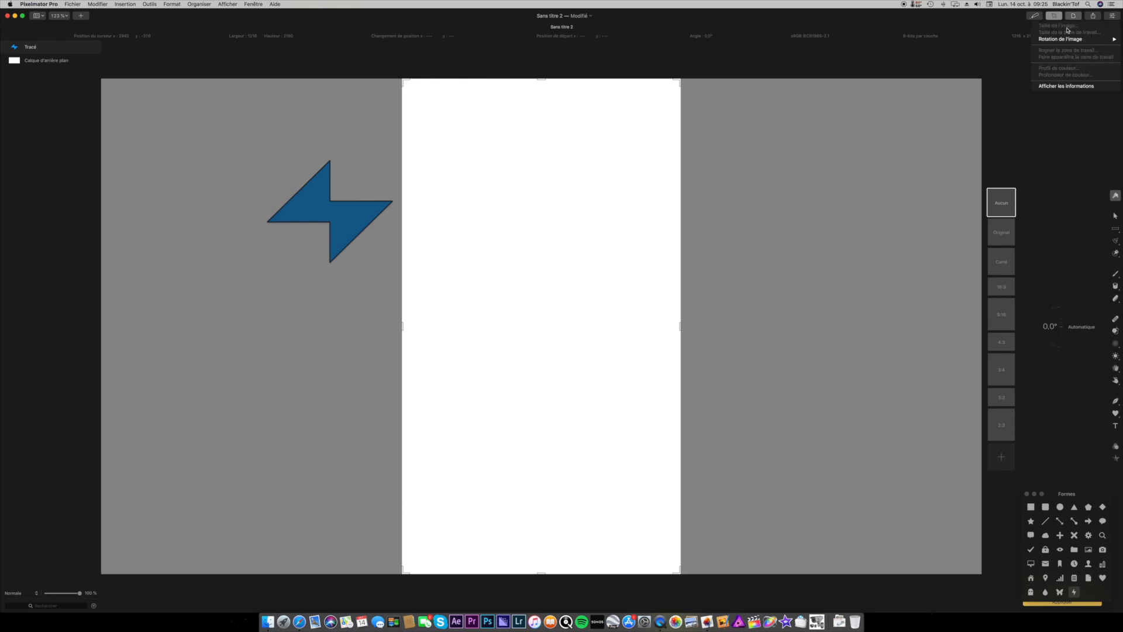
mouse_move(1061, 41)
left_click(80, 10)
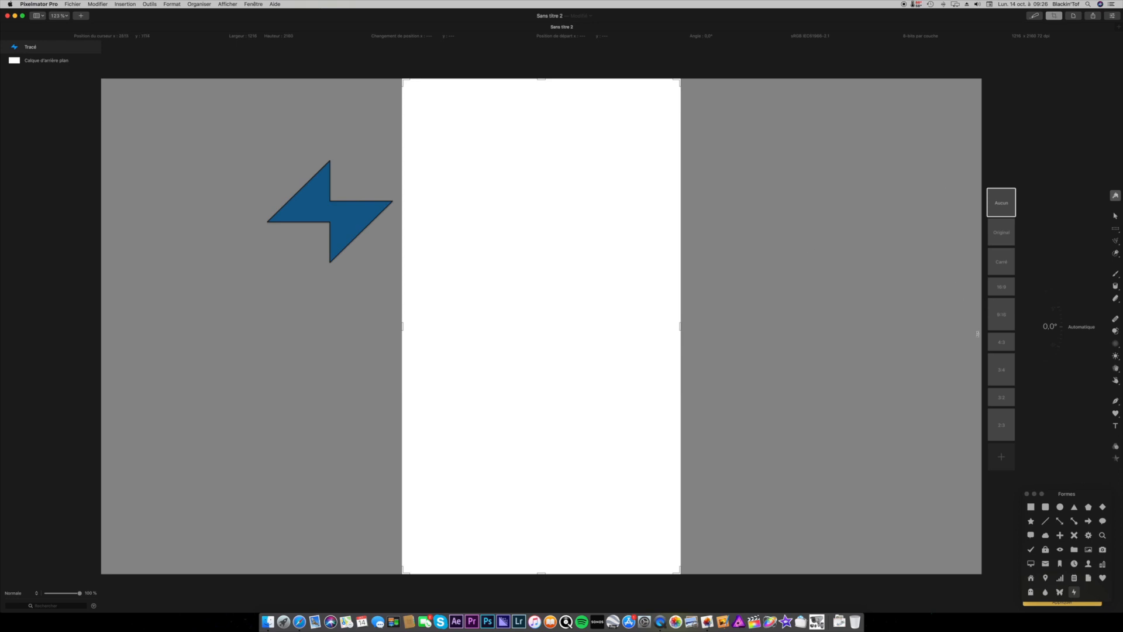
key("Escape")
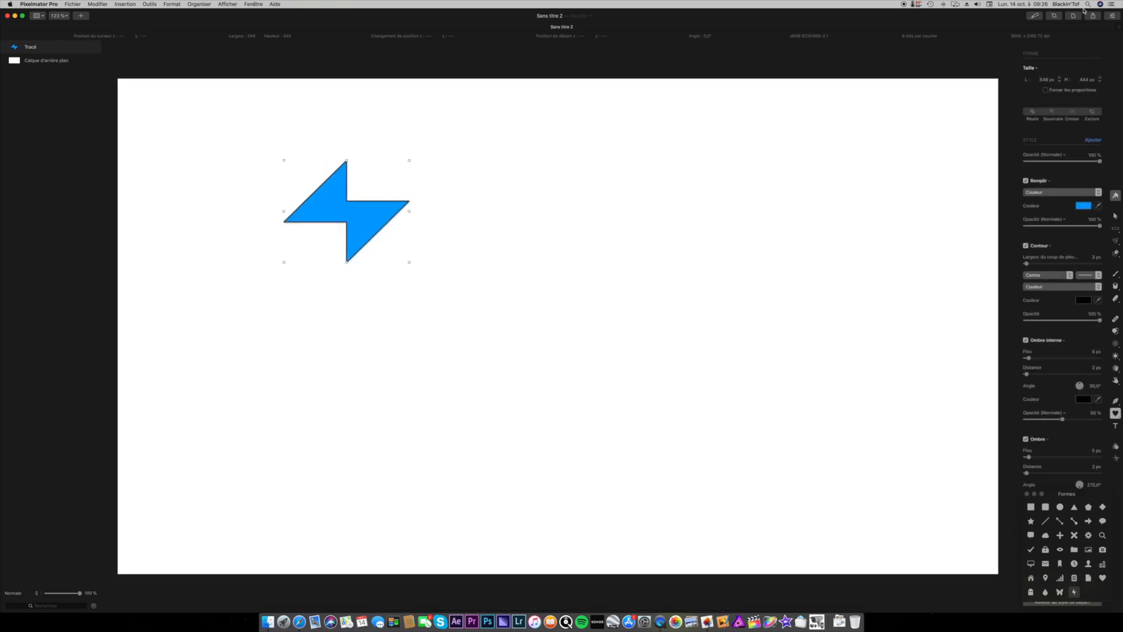
- Check the document's image size and resolution settings
left_click(1073, 16)
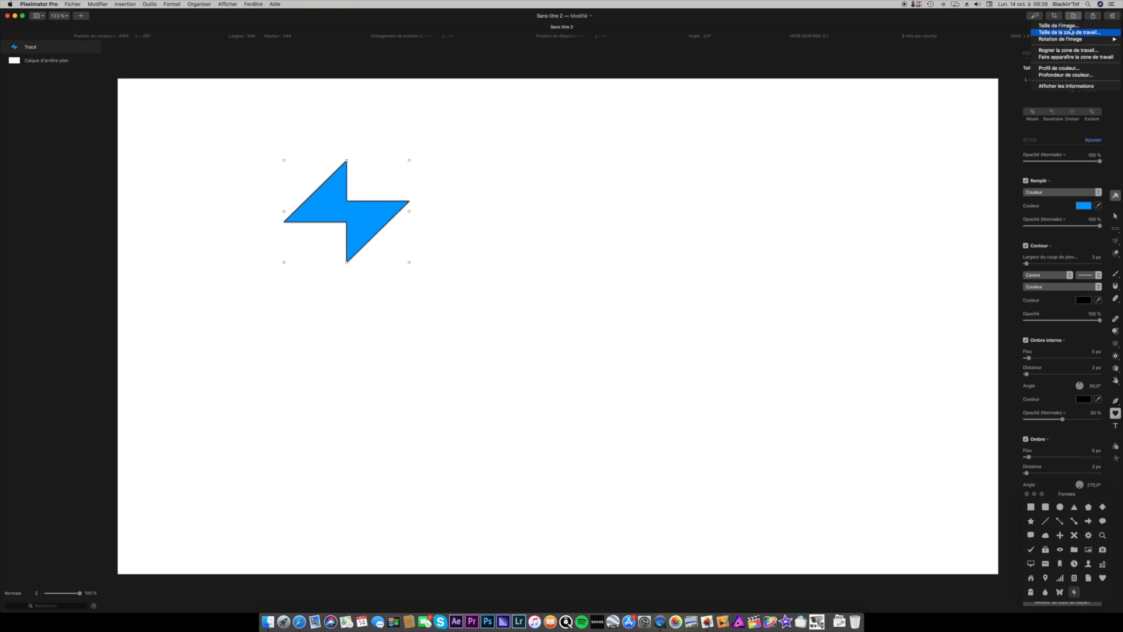
left_click(1060, 27)
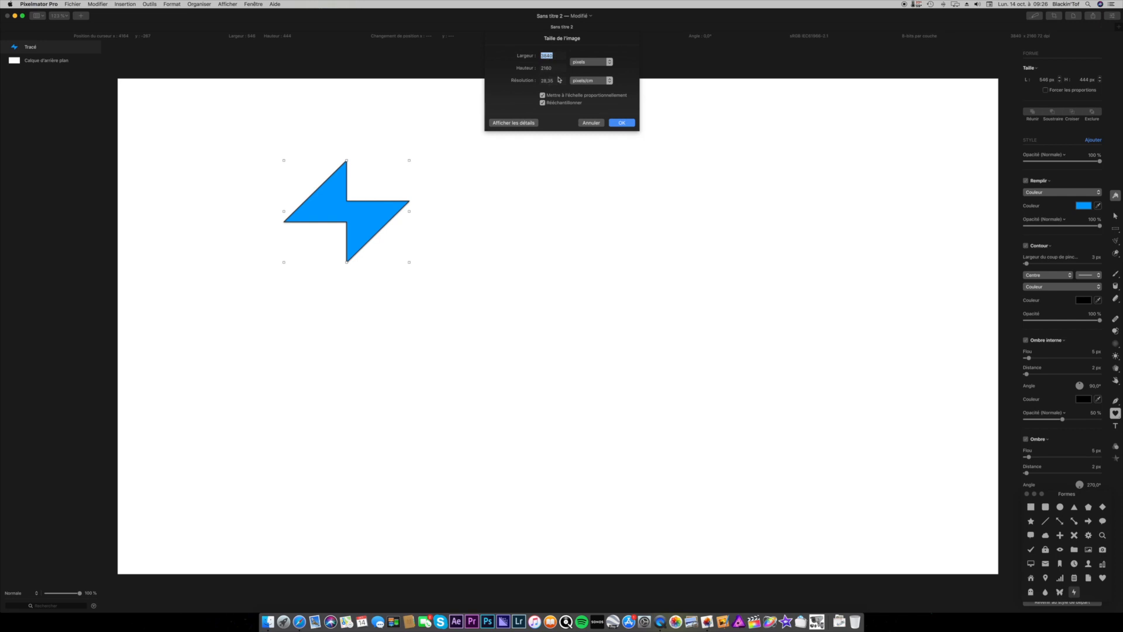
left_click(627, 123)
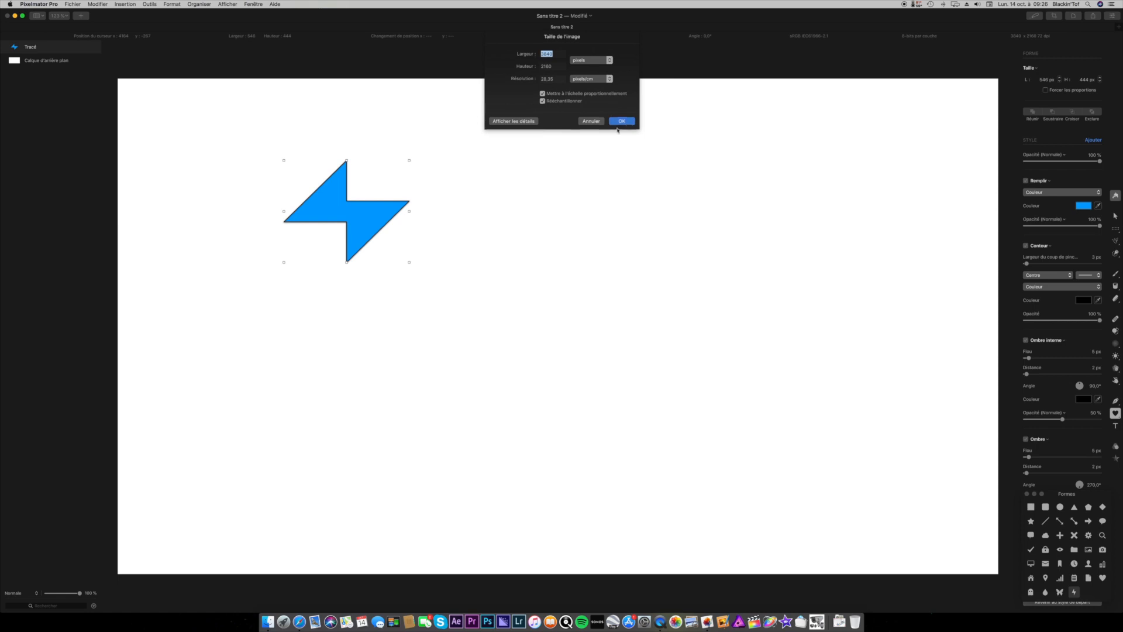
- Show the document's information window over the canvas, inspect its color and size details, and close it
left_click(1074, 18)
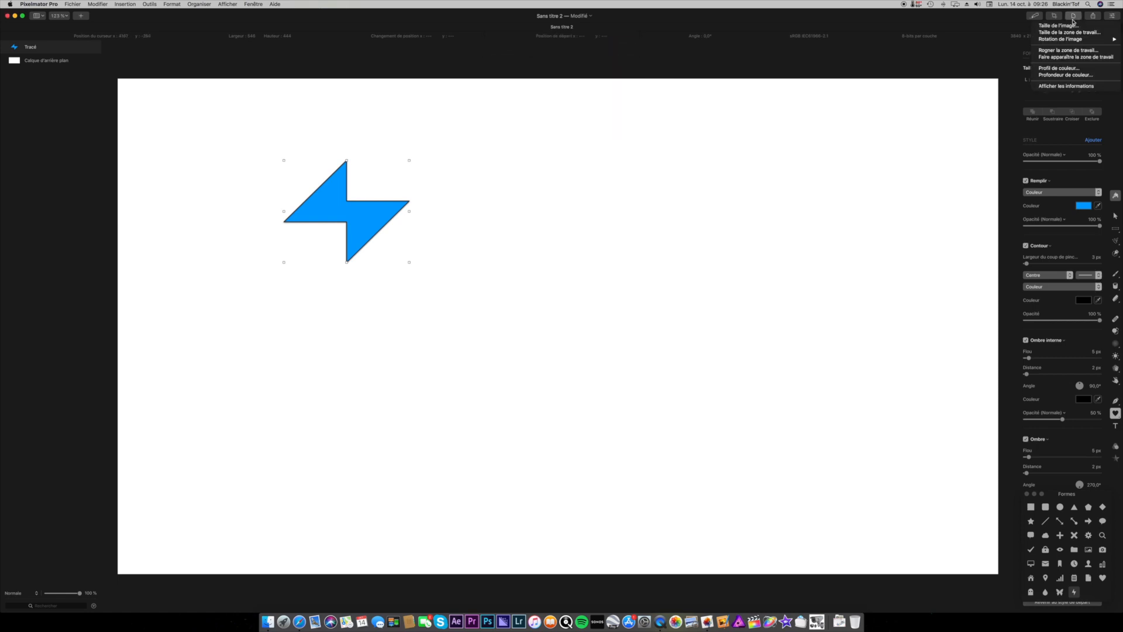
left_click(1064, 86)
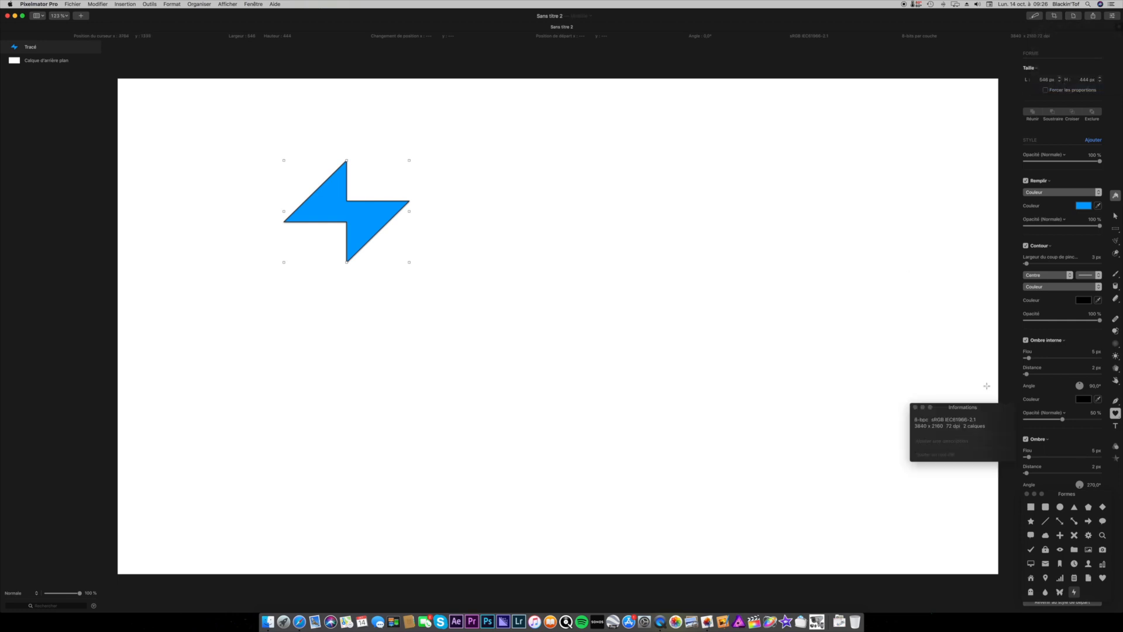
left_click_drag(974, 407, 711, 200)
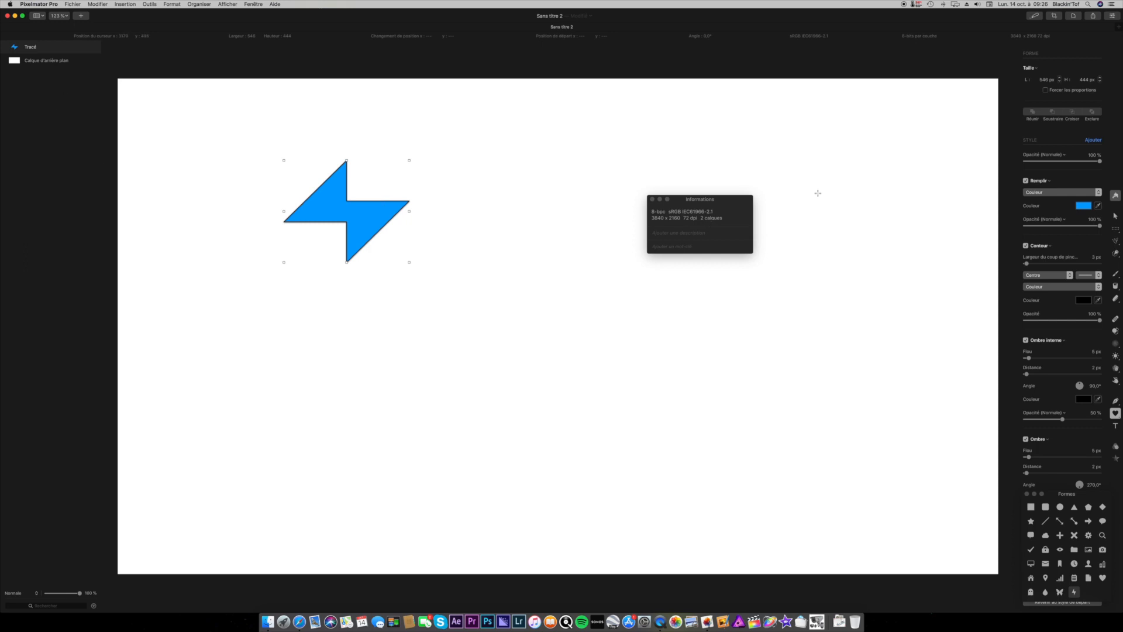
left_click(654, 200)
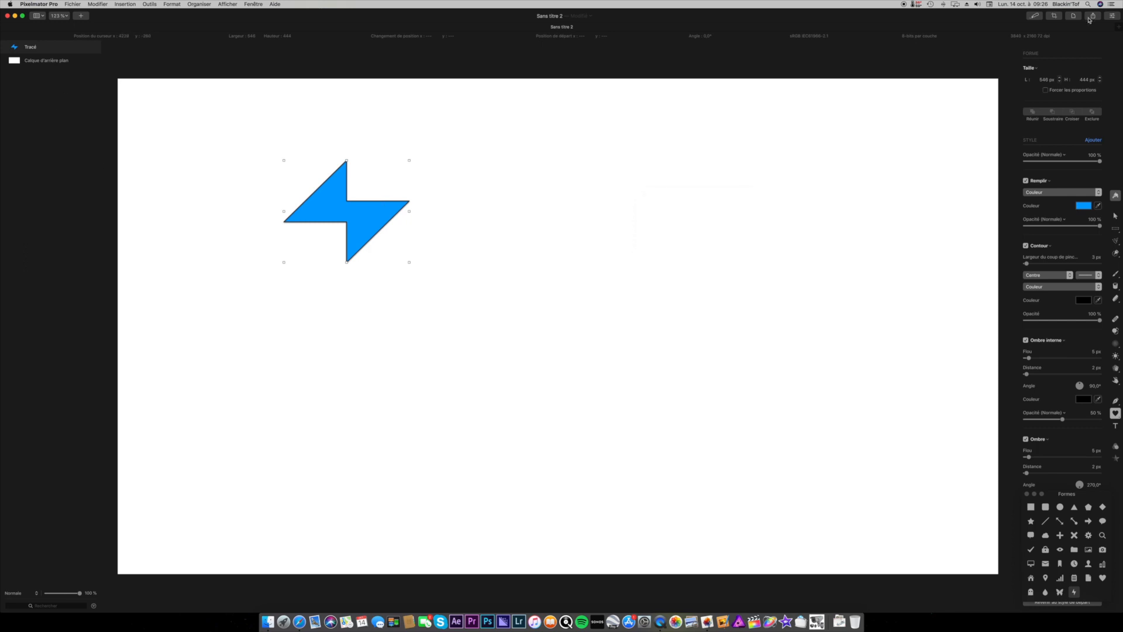
- Examine the sharing and quick export options, and hide and redisplay the tools sidebar
left_click(1093, 16)
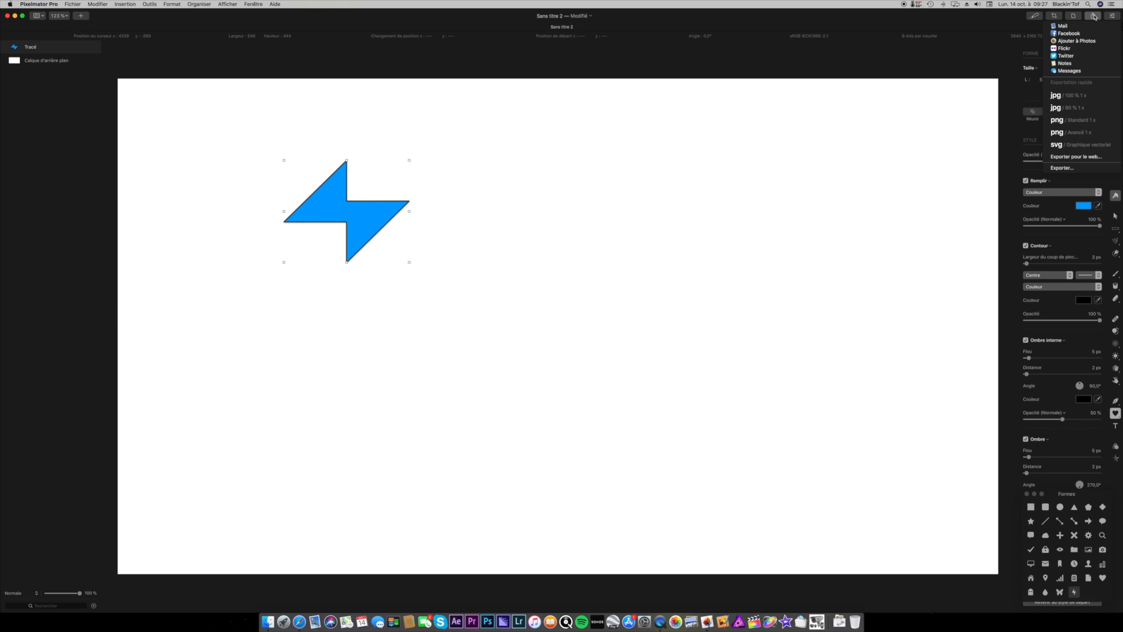
left_click(1094, 17)
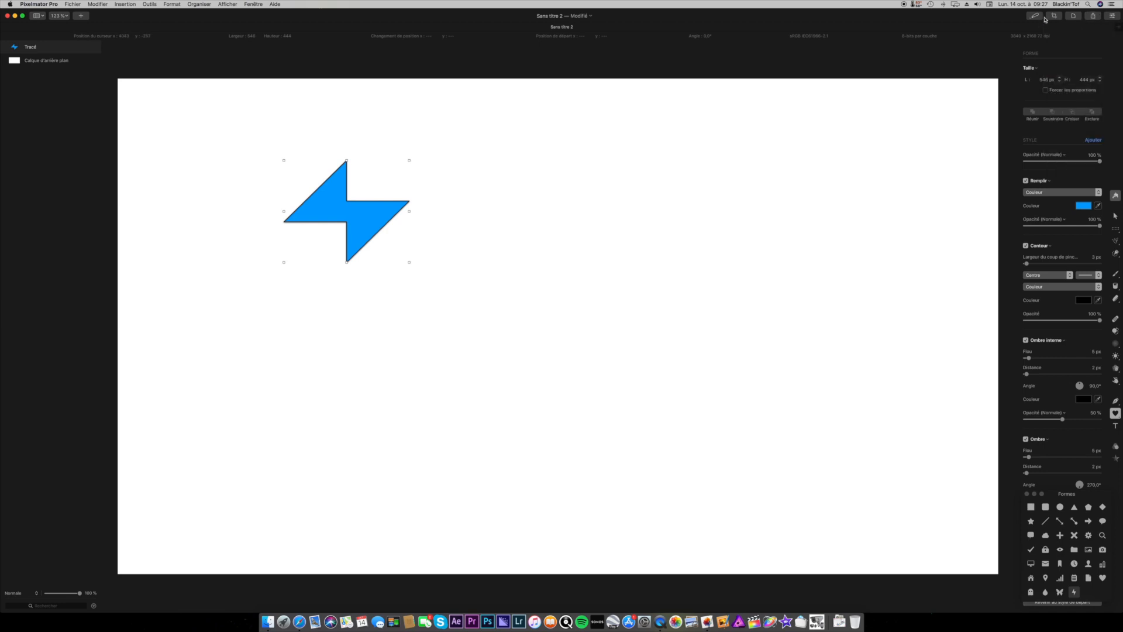
left_click(1113, 16)
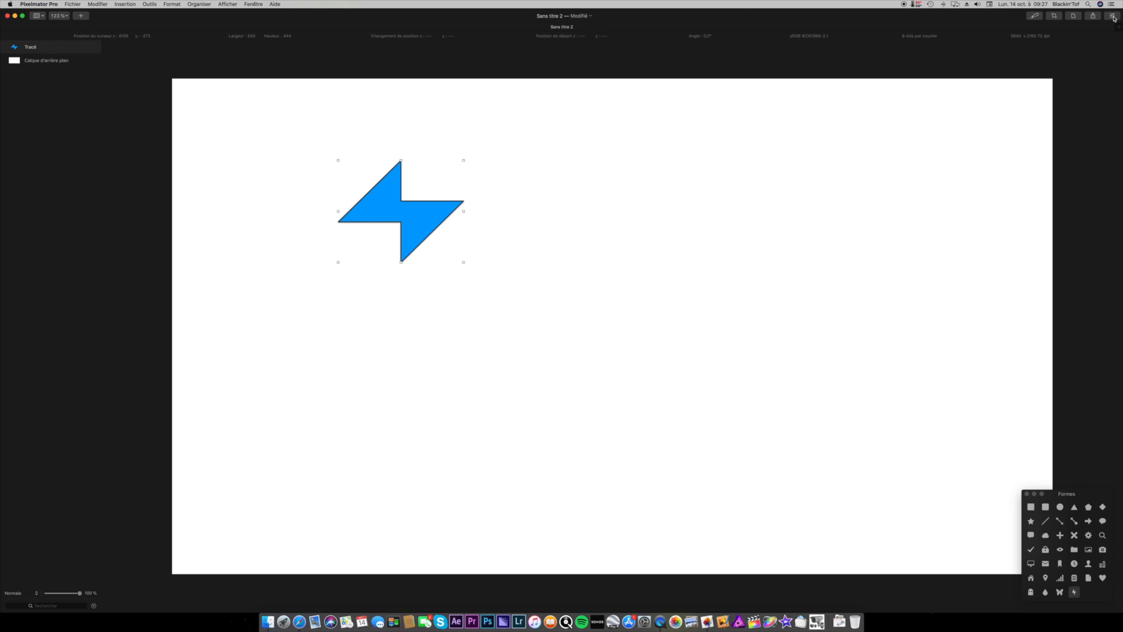
left_click(1114, 18)
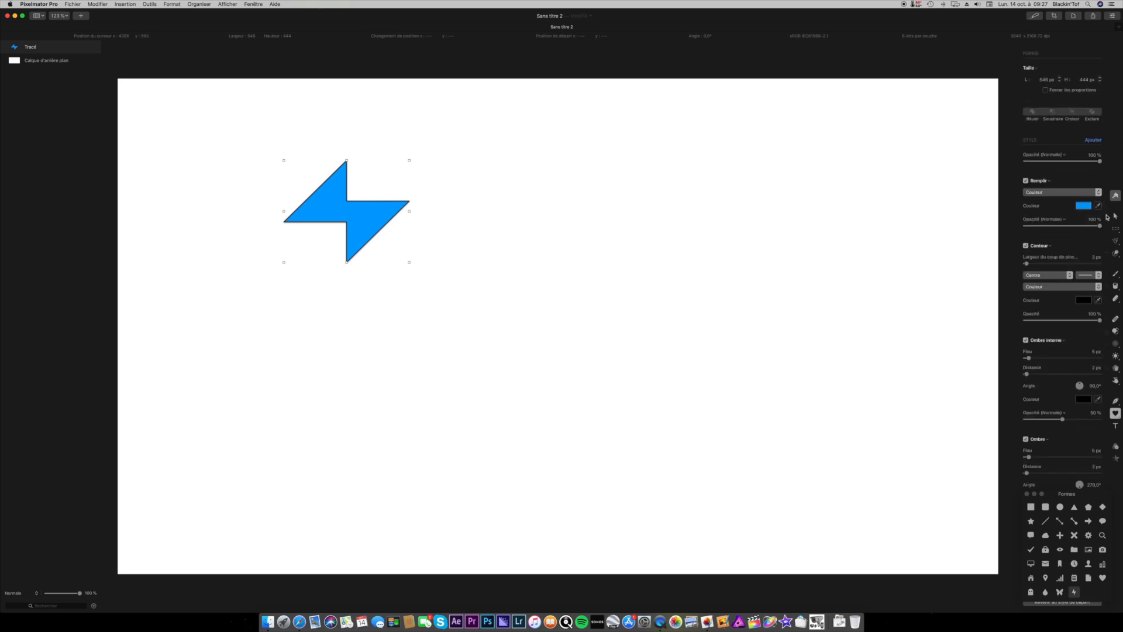
- Examine the options of the color adjustments, quick selection and paint tools
left_click(1115, 448)
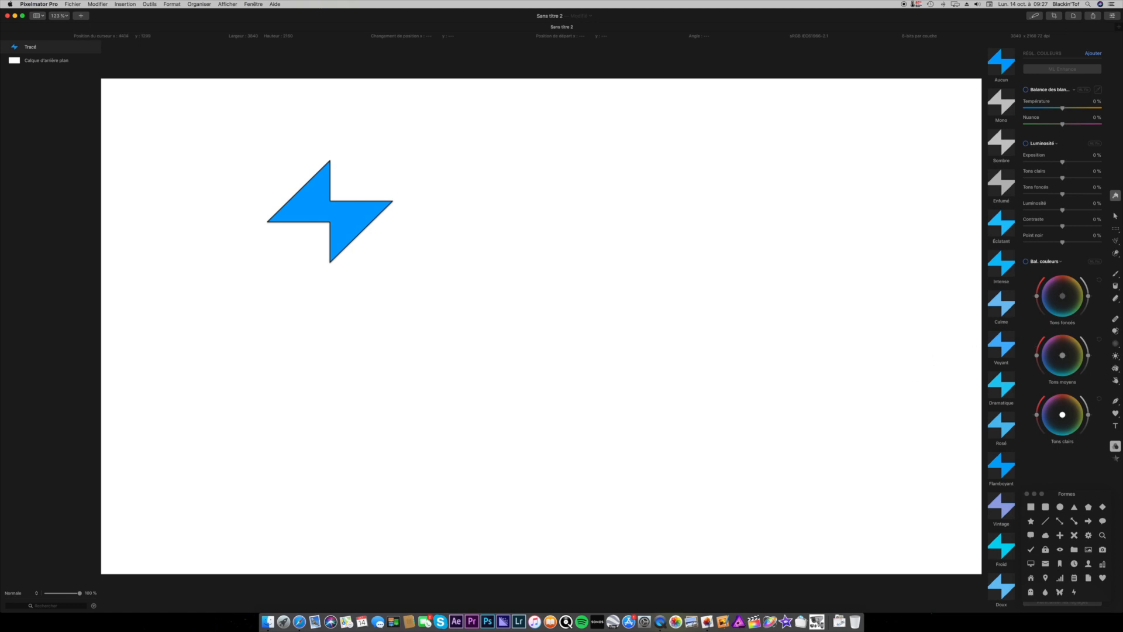
left_click(1117, 253)
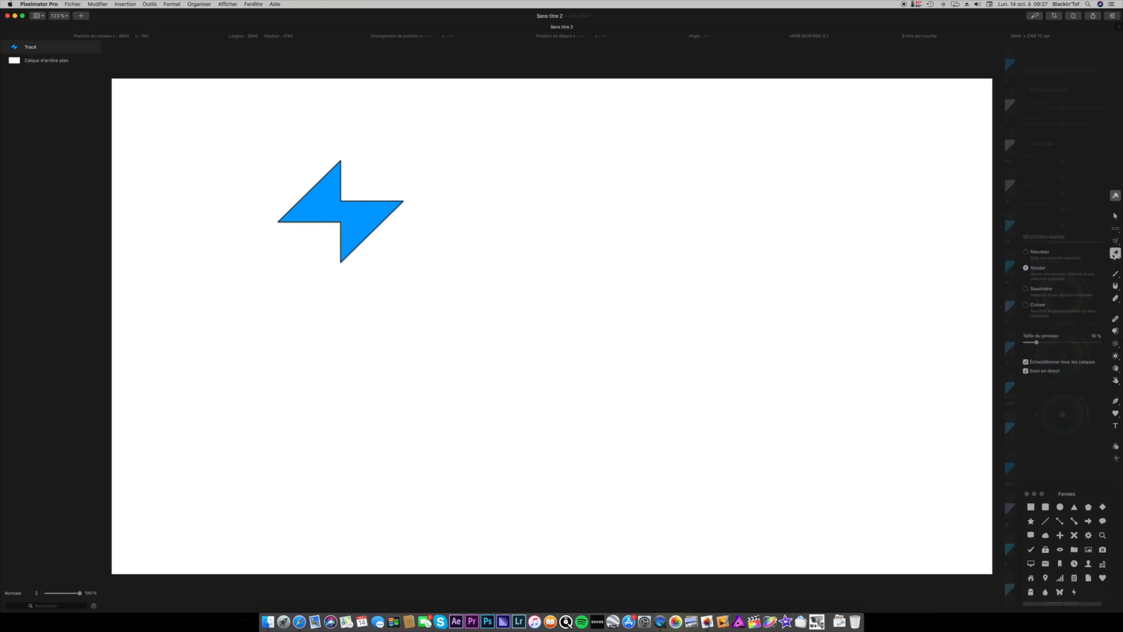
left_click(1116, 447)
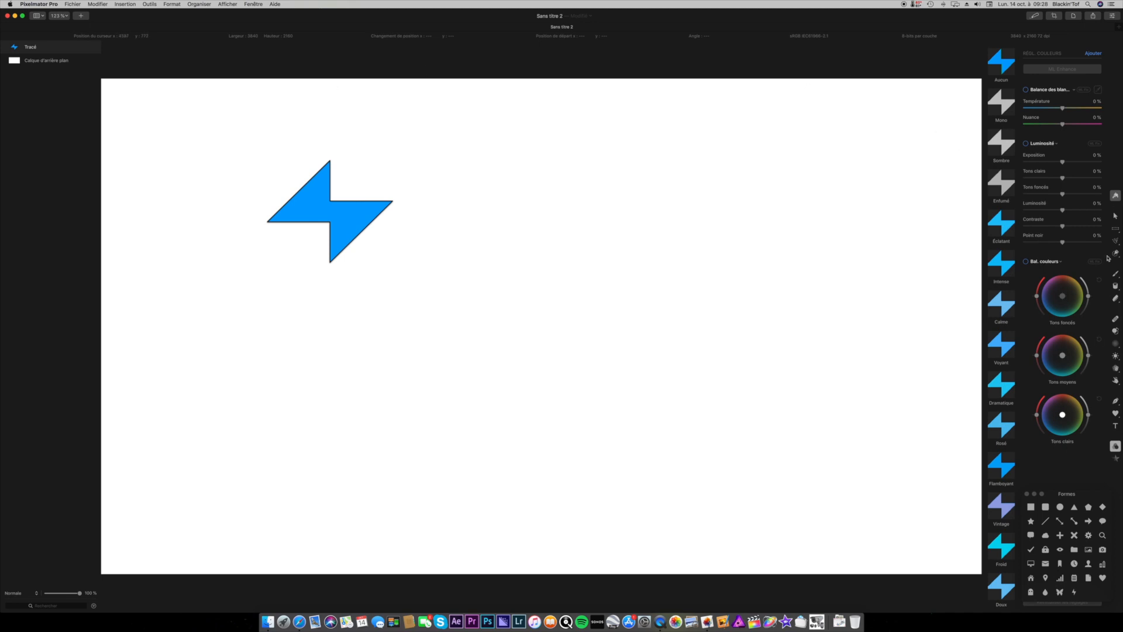
left_click(1116, 275)
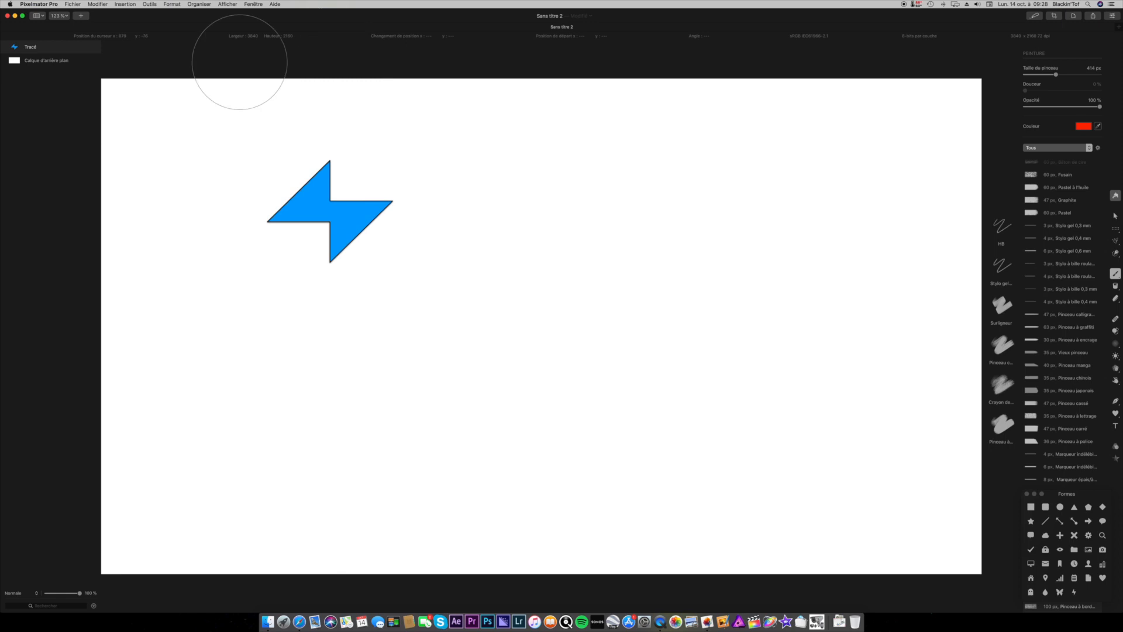
- With the Arrange tool, move the lightning bolt to the canvas's upper middle, at about X 1633 px, Y 567 px
left_click(1115, 217)
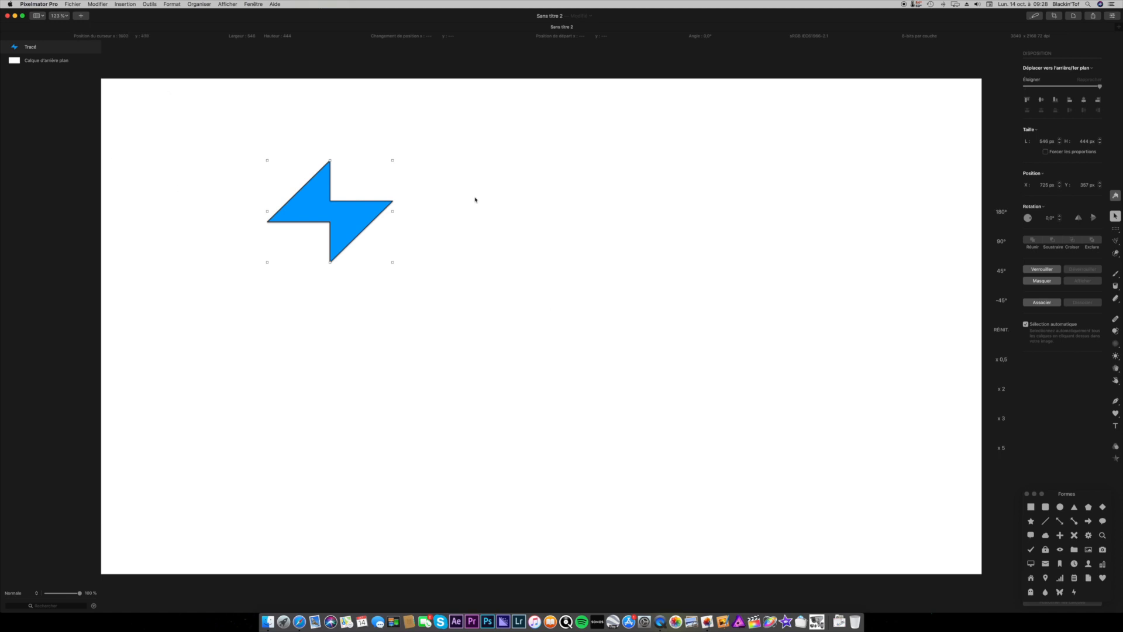
left_click_drag(325, 220, 515, 272)
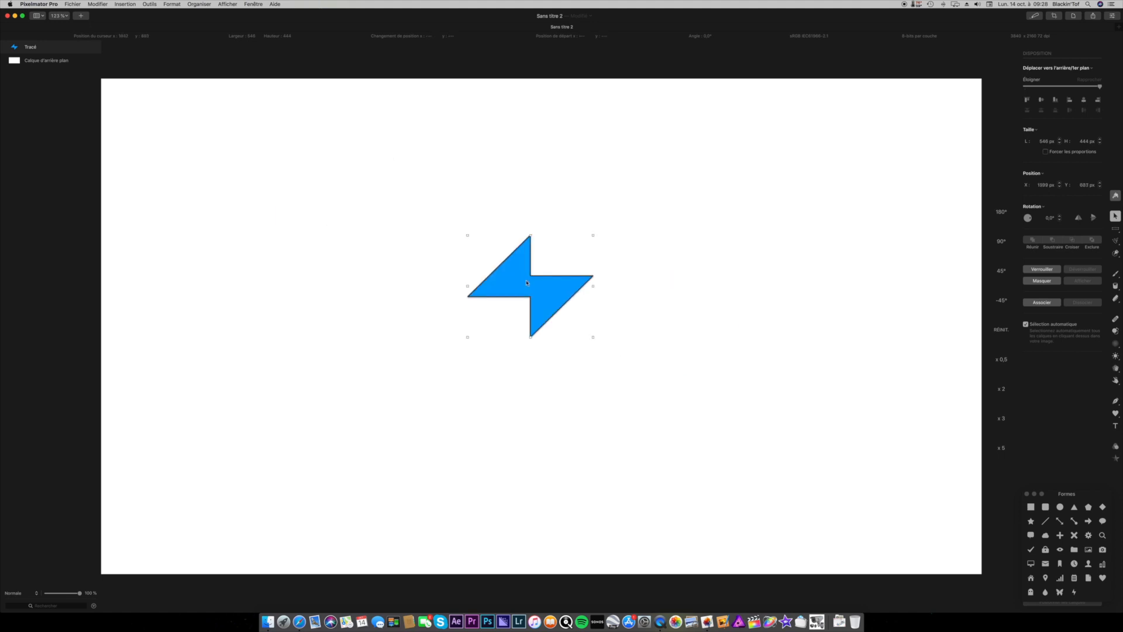
key("super+z")
left_click_drag(329, 183, 577, 256)
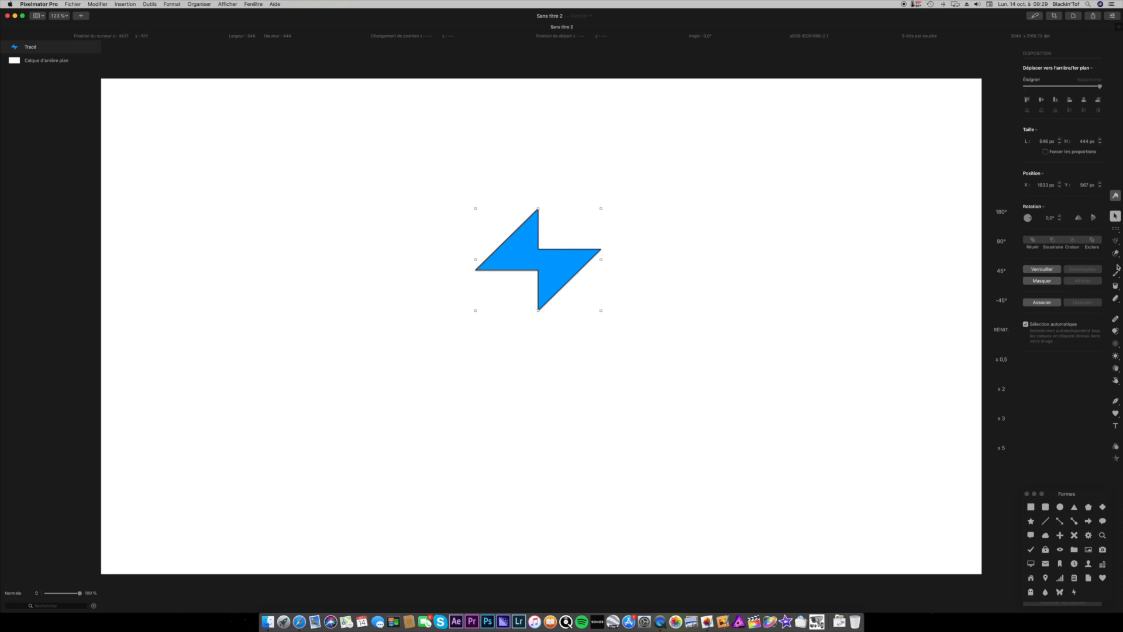
- With the Style tool active, move the lightning bolt down near the canvas center and widen it to about 623 px
left_click(1115, 197)
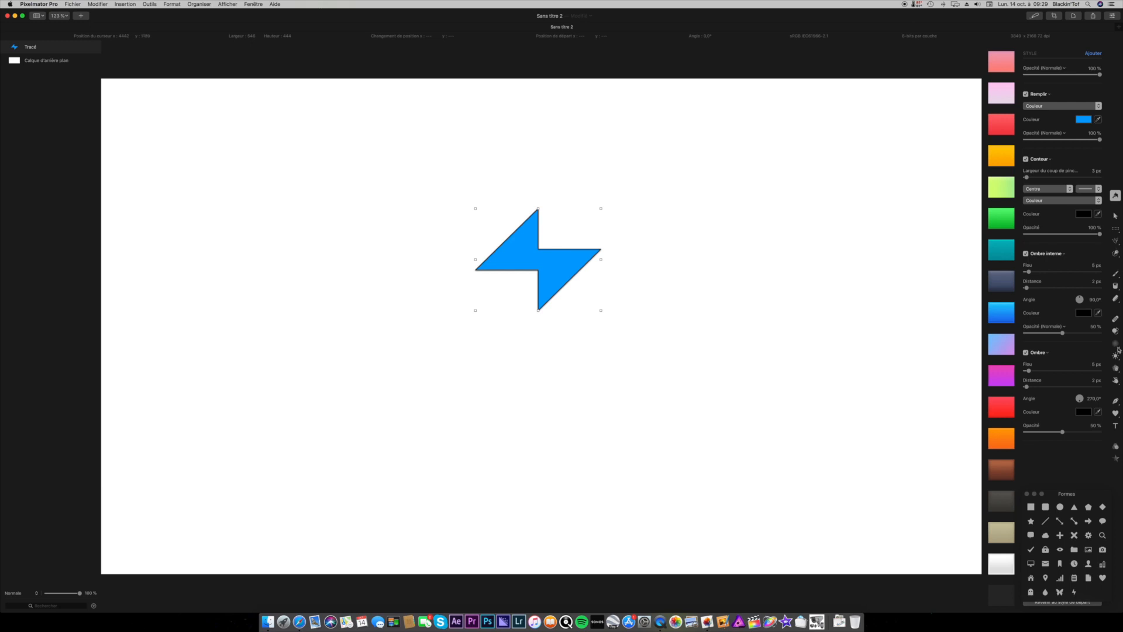
left_click_drag(548, 272, 540, 311)
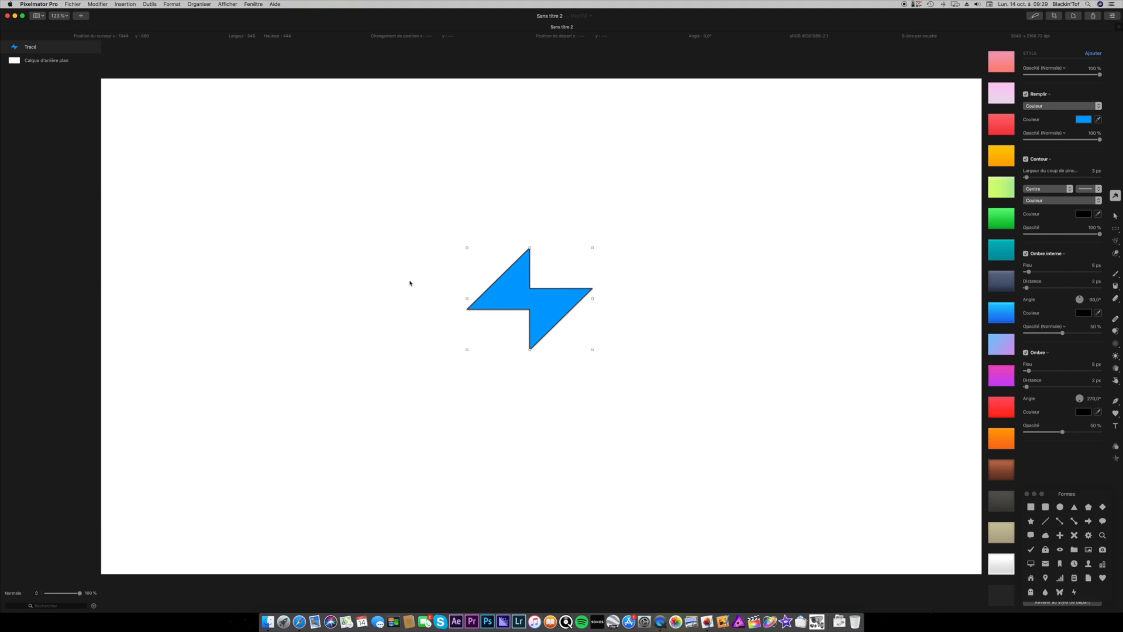
left_click_drag(467, 298, 450, 299)
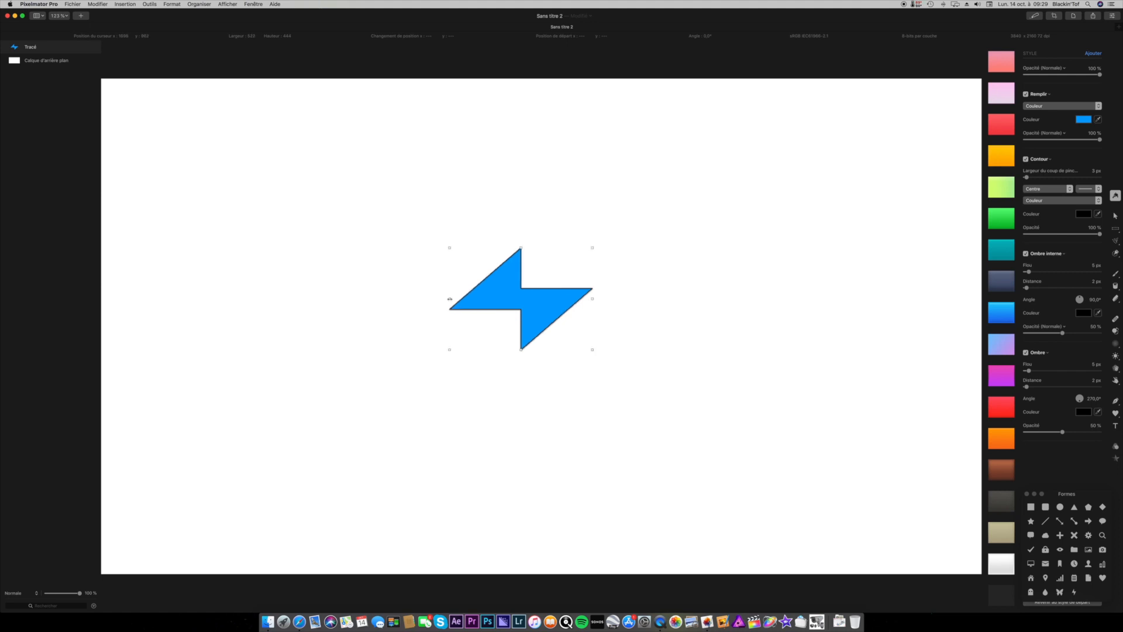